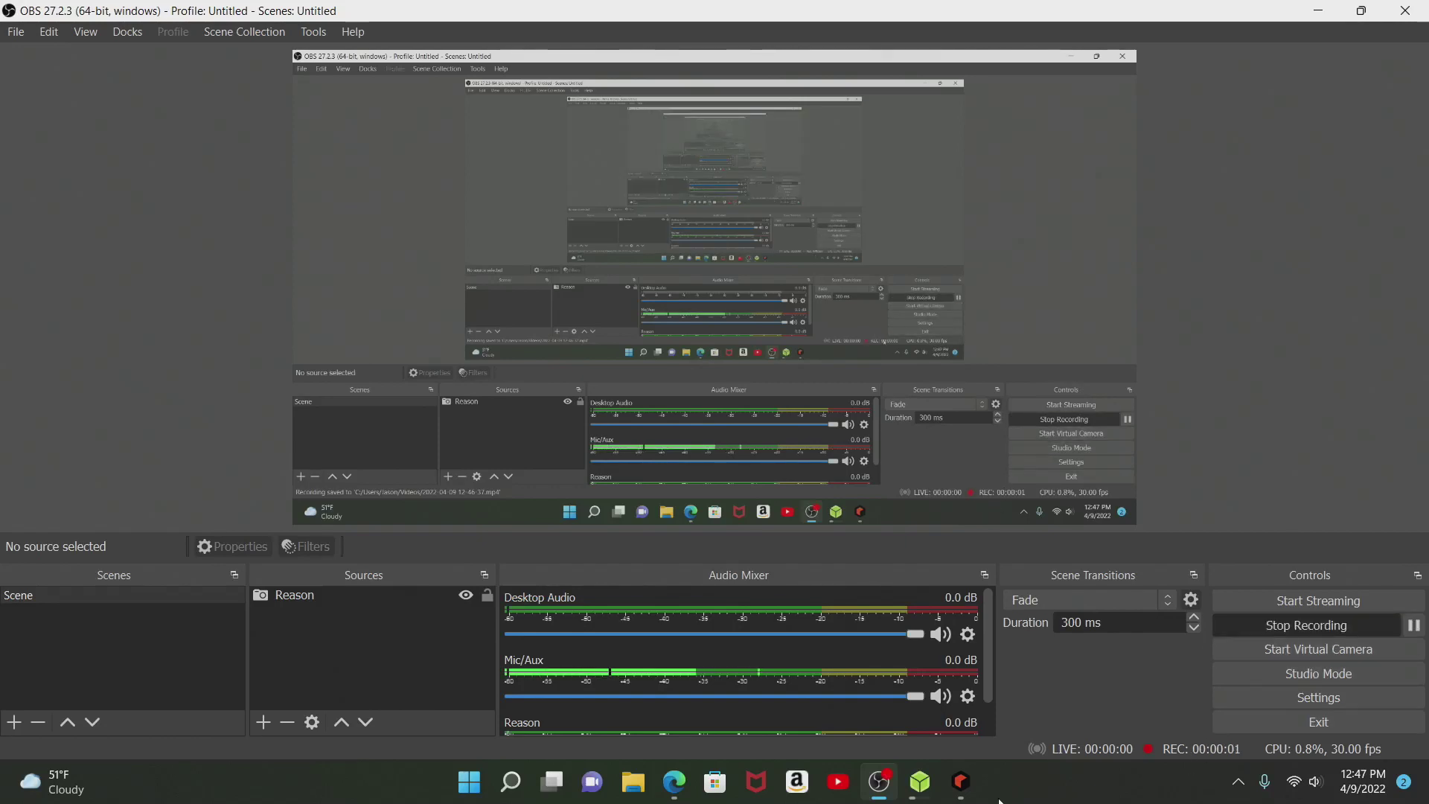
- Search Google in Edge for 'alchemist reddit drumkit'
{"action": "left_click", "coordinate": [674, 783]}
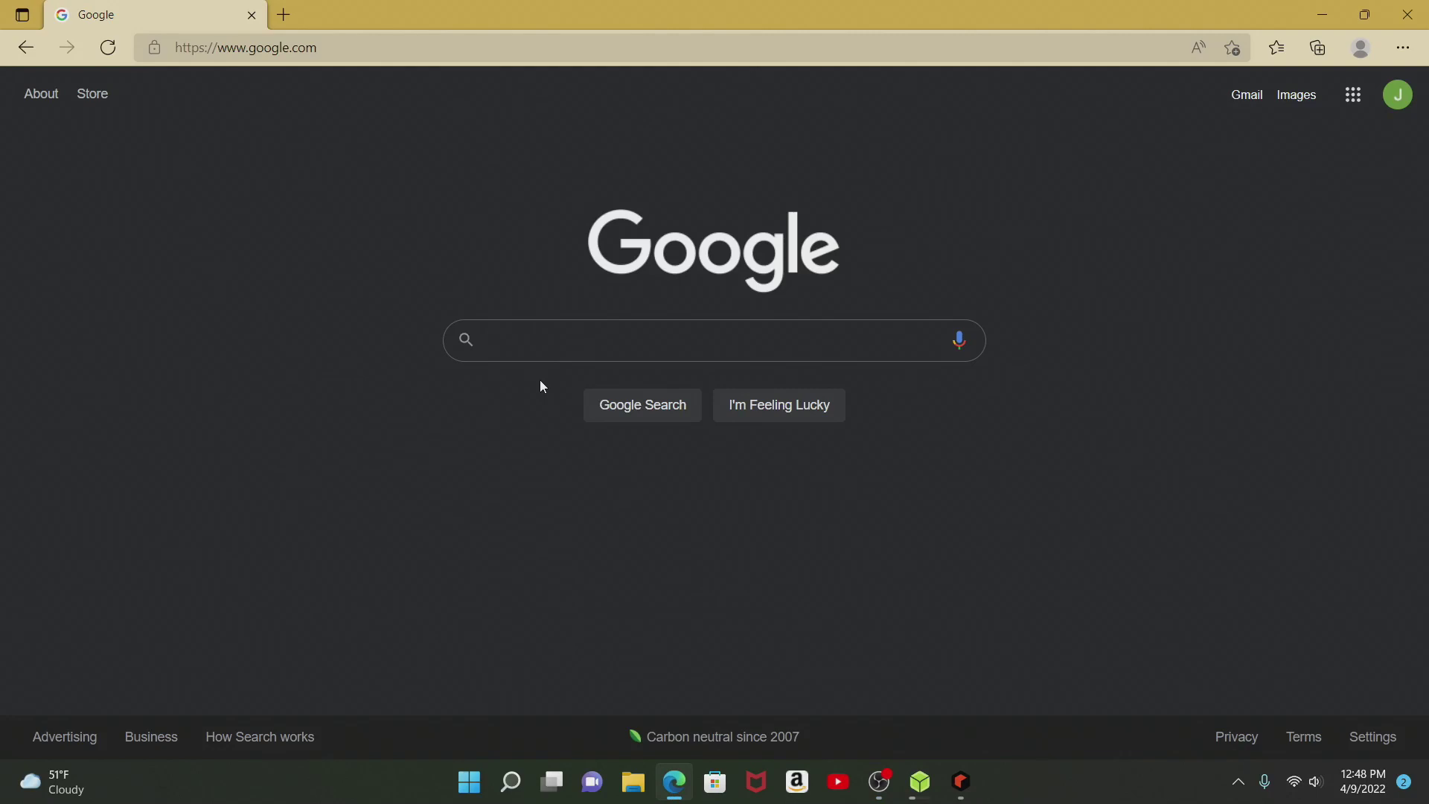
{"action": "type", "text": "alchemist "}
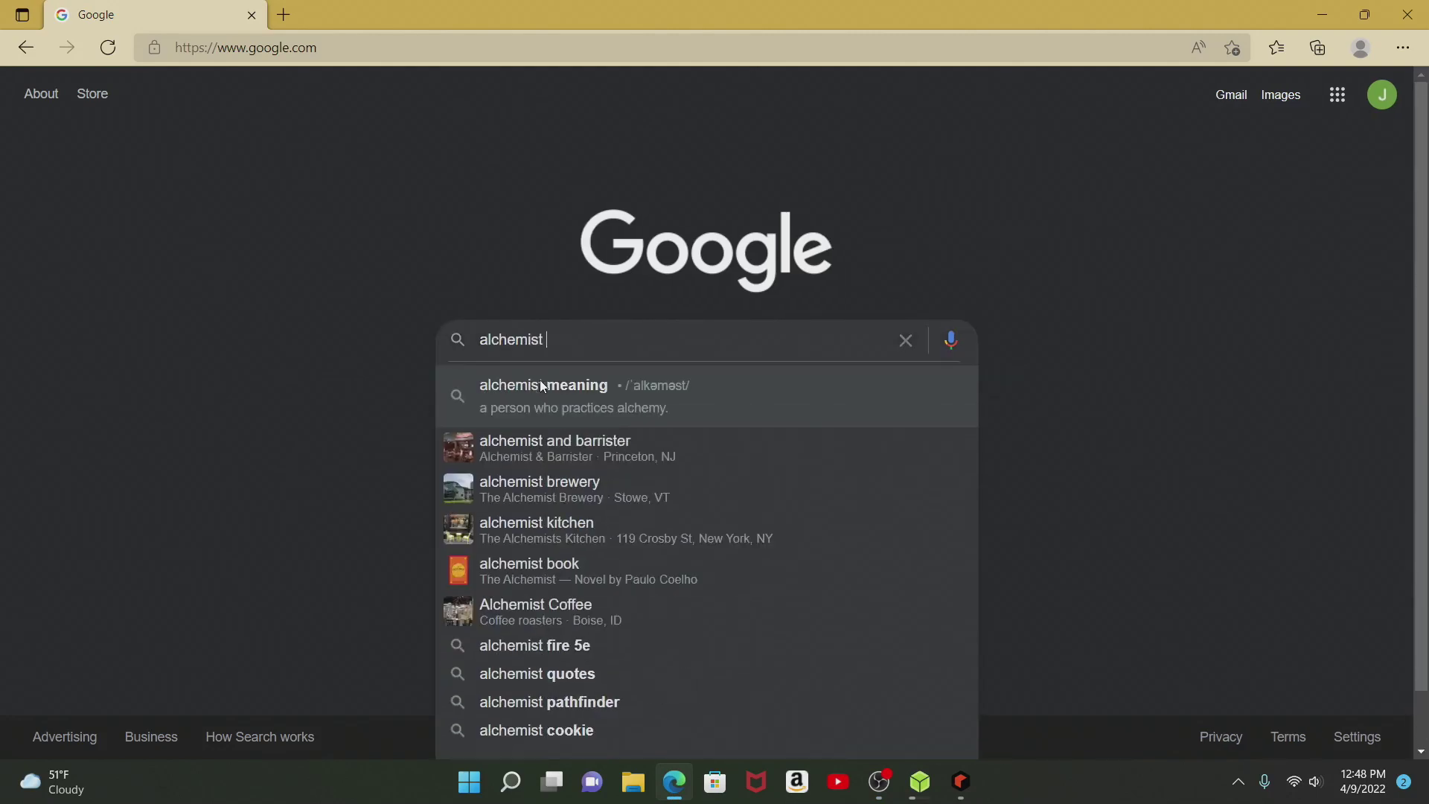
{"action": "type", "text": "reddit "}
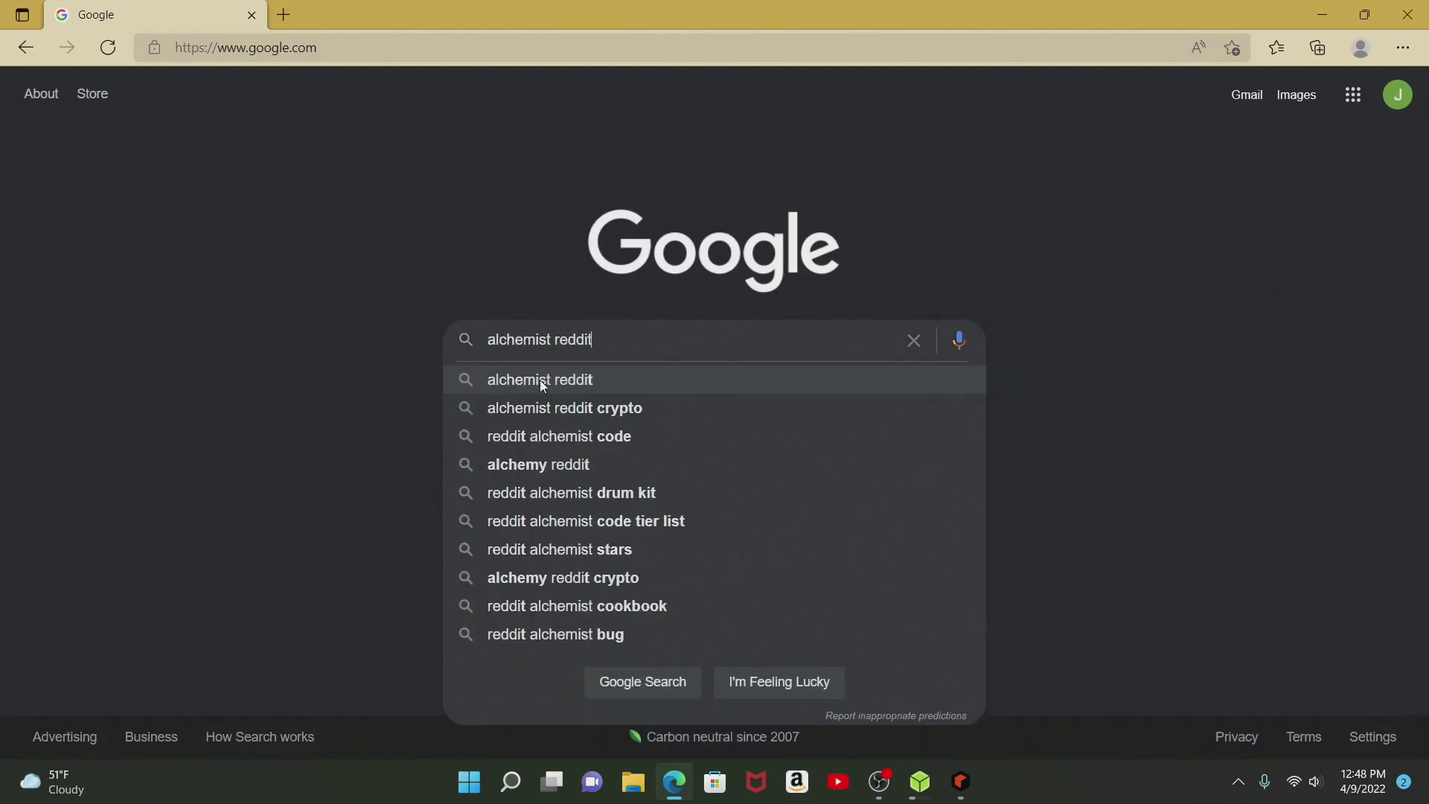
{"action": "type", "text": "drumkit"}
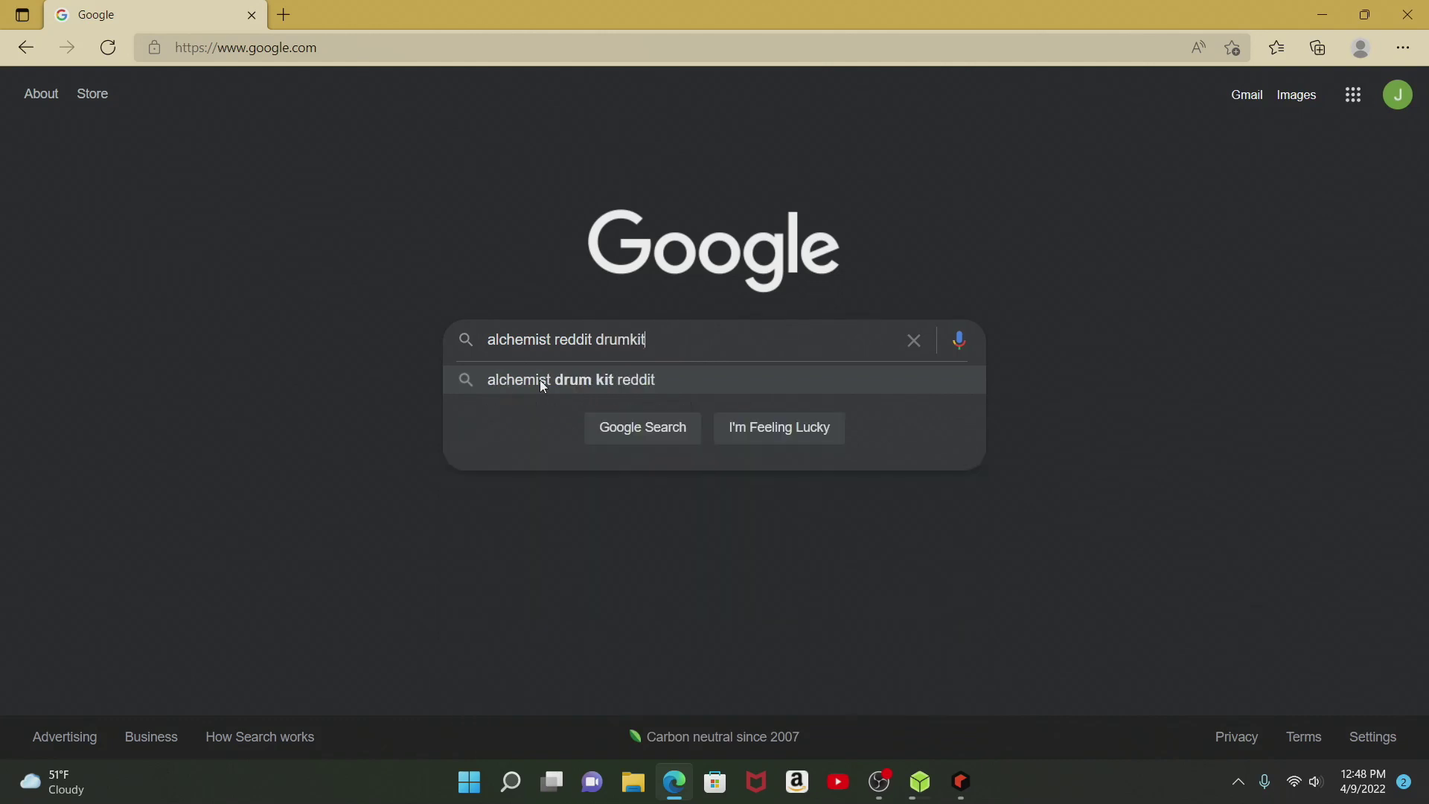
{"action": "key", "text": "Return"}
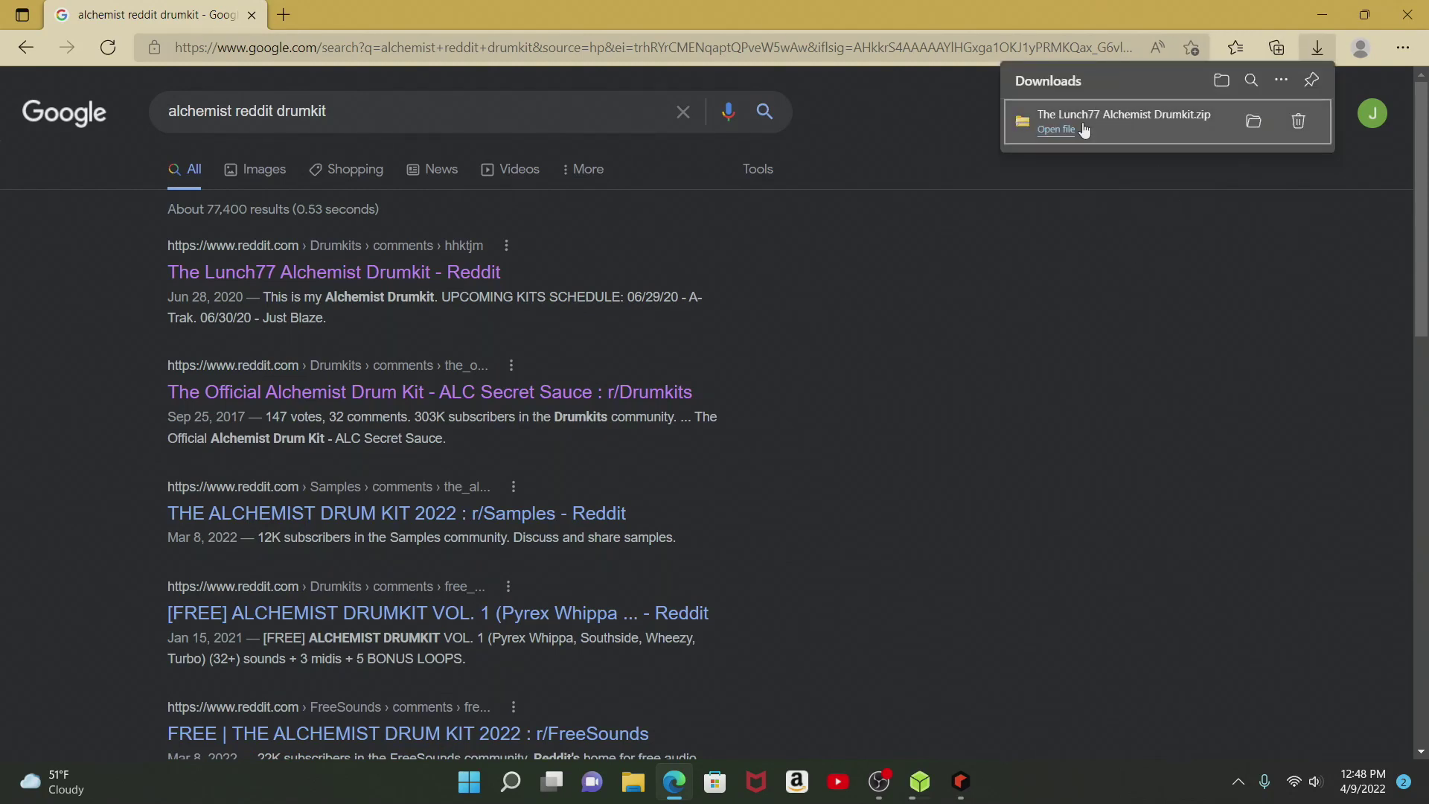
- Open the downloaded Lunch77 Alchemist Drumkit zip and select all 11 sound folders inside
{"action": "left_click", "coordinate": [1059, 130]}
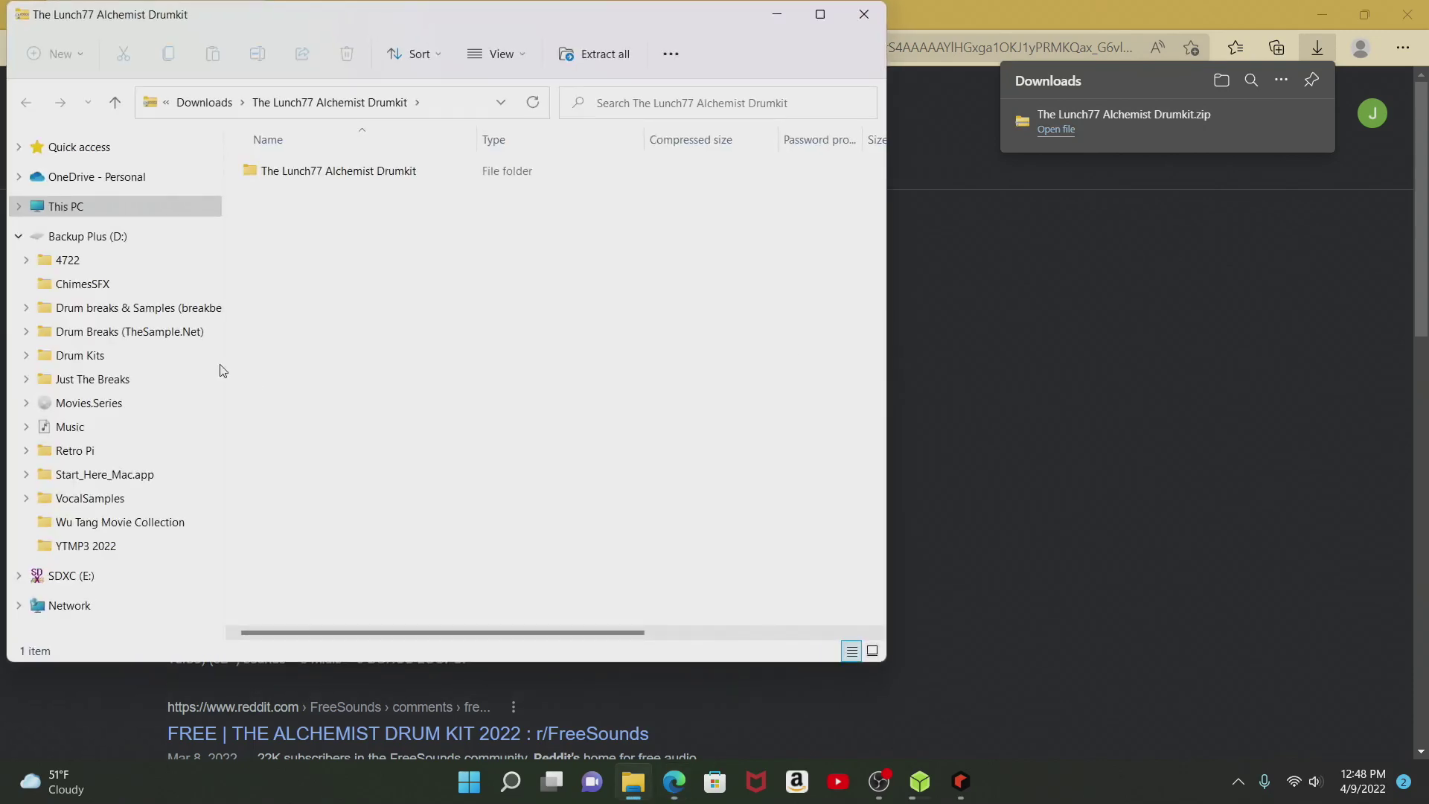
{"action": "double_click", "coordinate": [281, 177]}
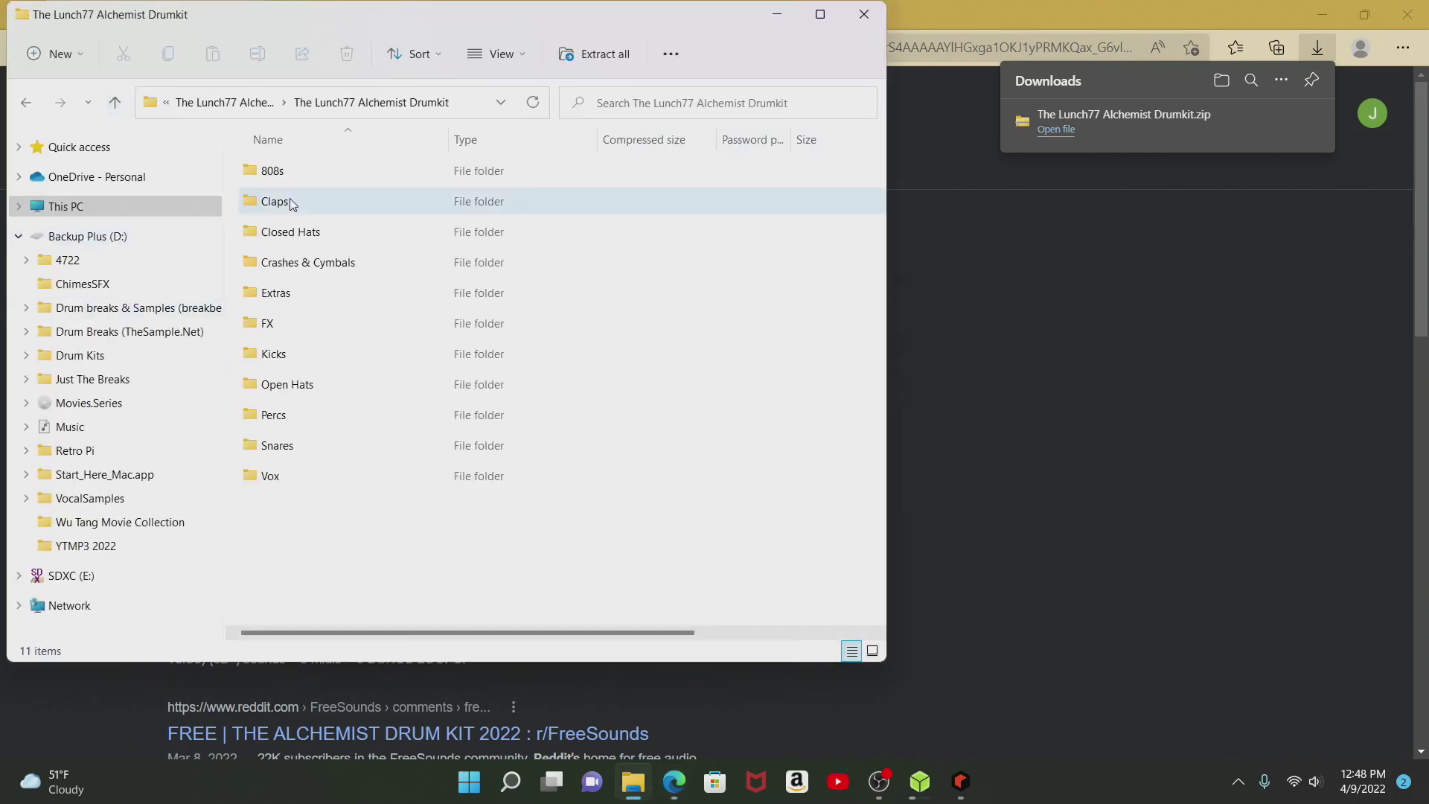
{"action": "left_click_drag", "start_coordinate": [237, 176], "coordinate": [323, 460]}
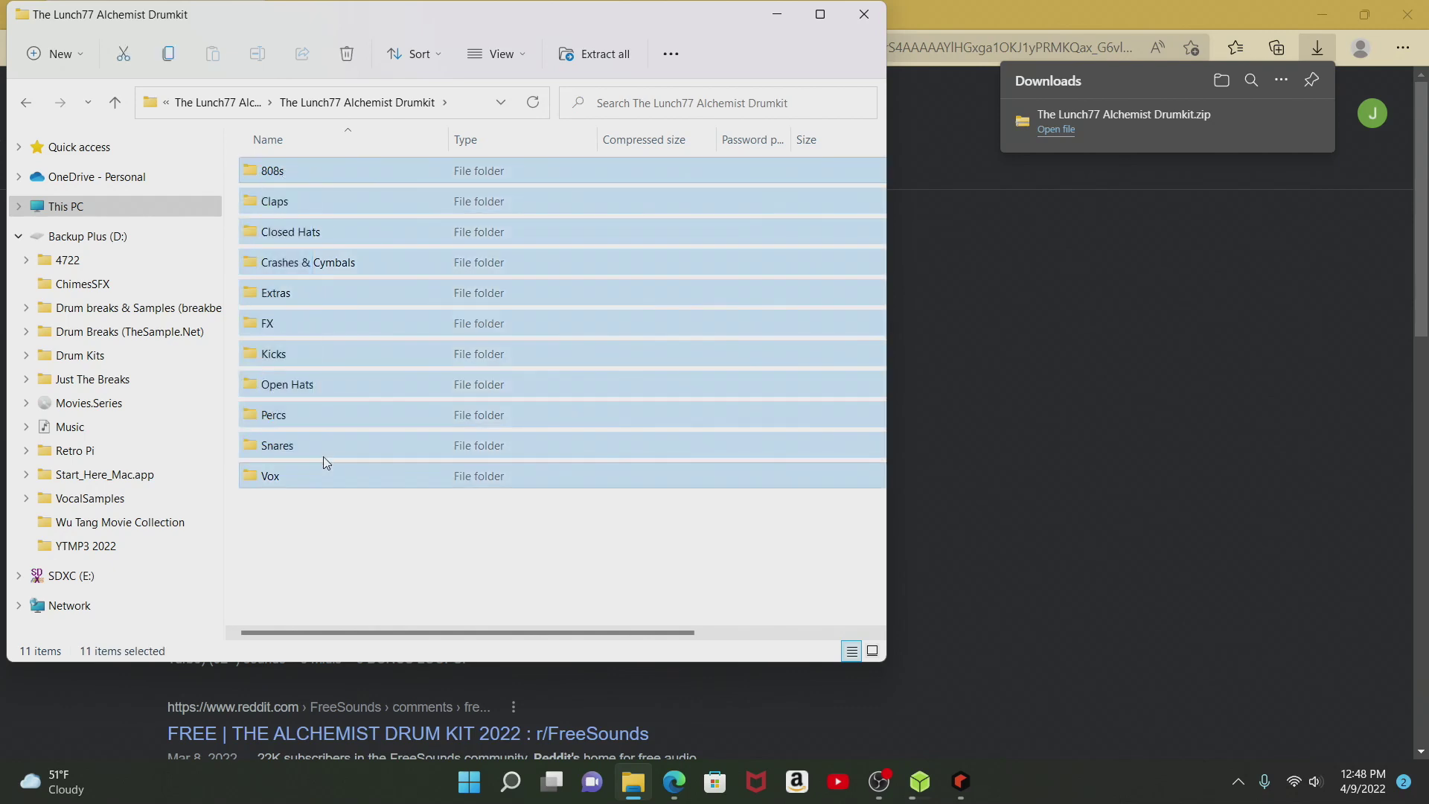
- Start Extract all and set a new Desktop folder named AlcKit as the destination
{"action": "left_click", "coordinate": [590, 54]}
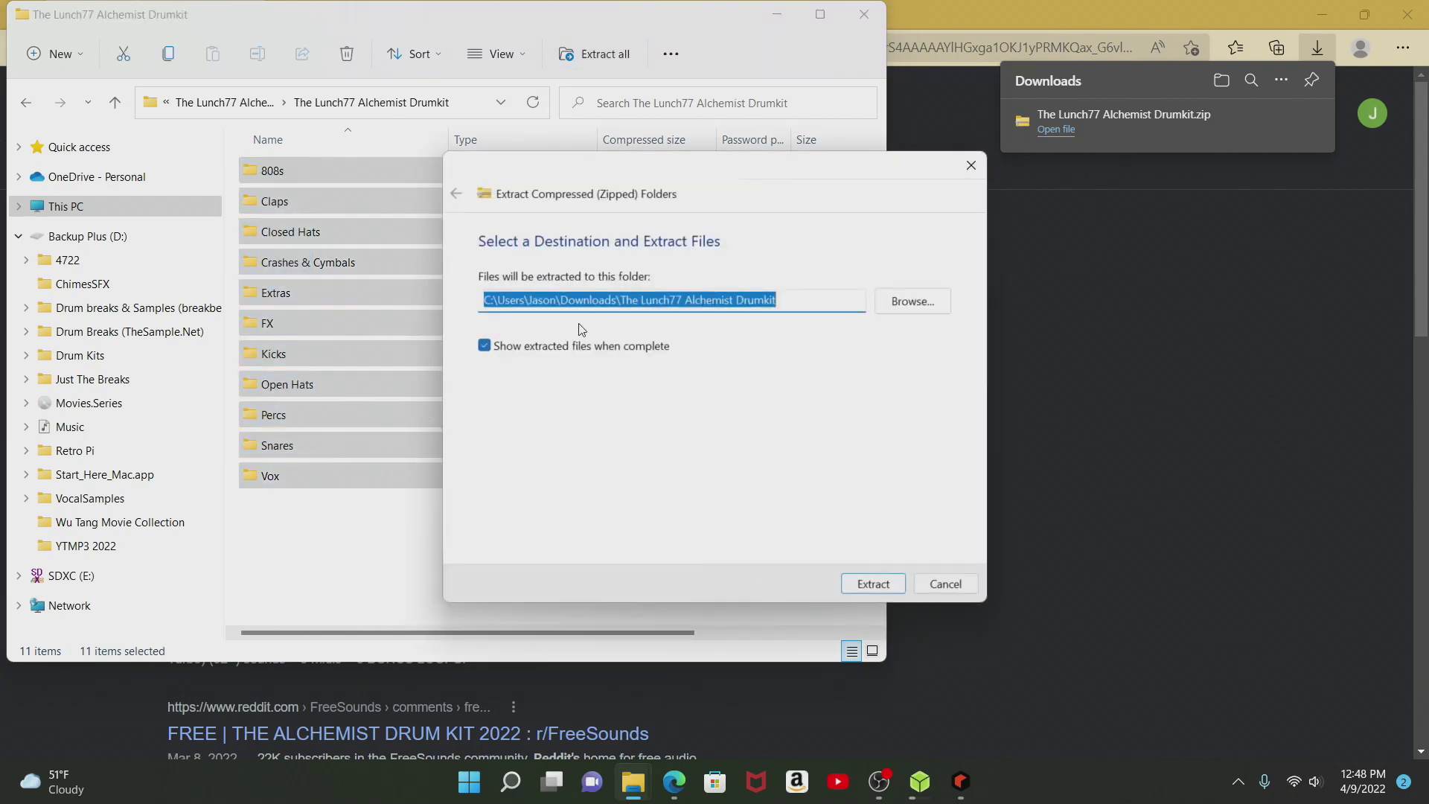
{"action": "left_click", "coordinate": [909, 304]}
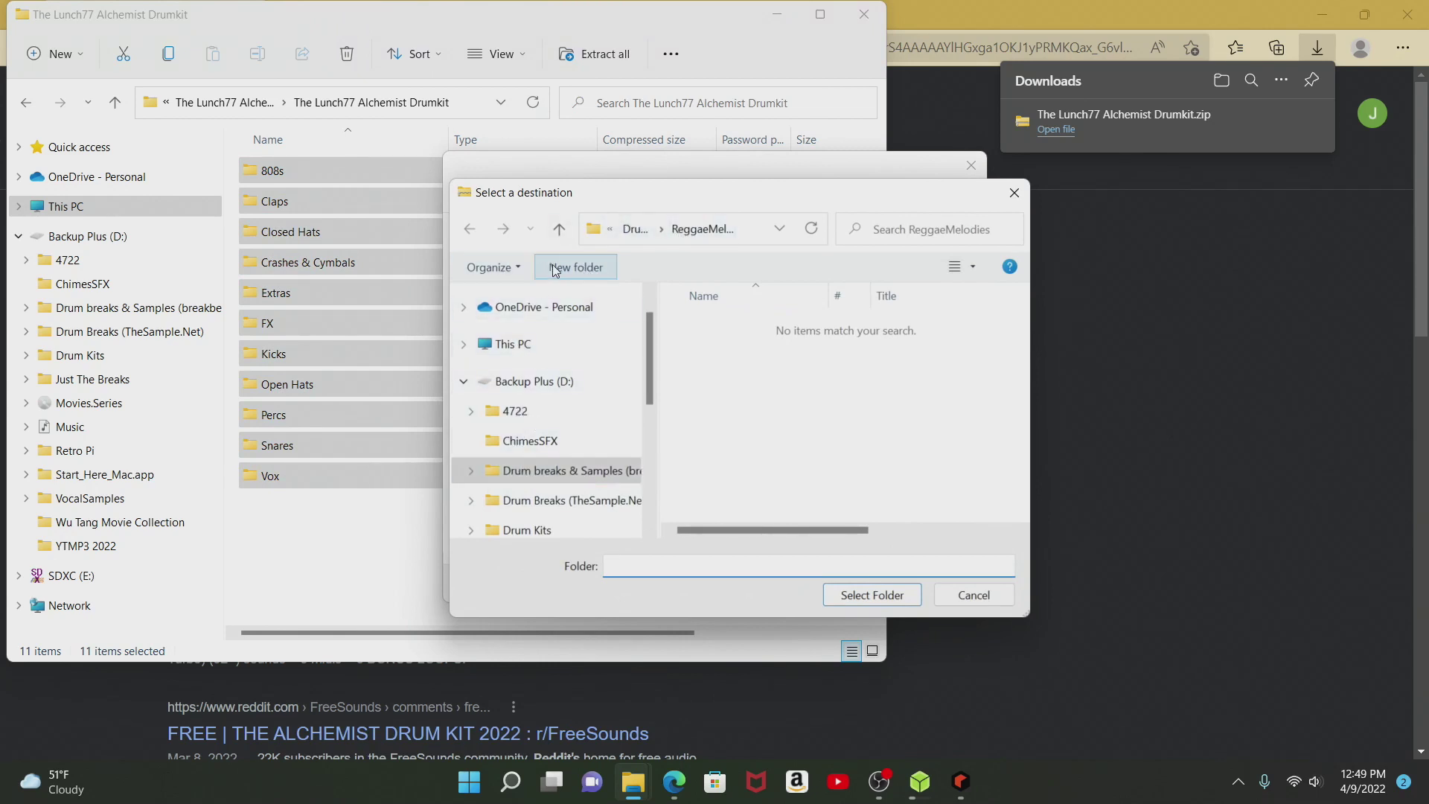
{"action": "scroll", "coordinate": [537, 376], "scroll_direction": "down", "scroll_amount": 1}
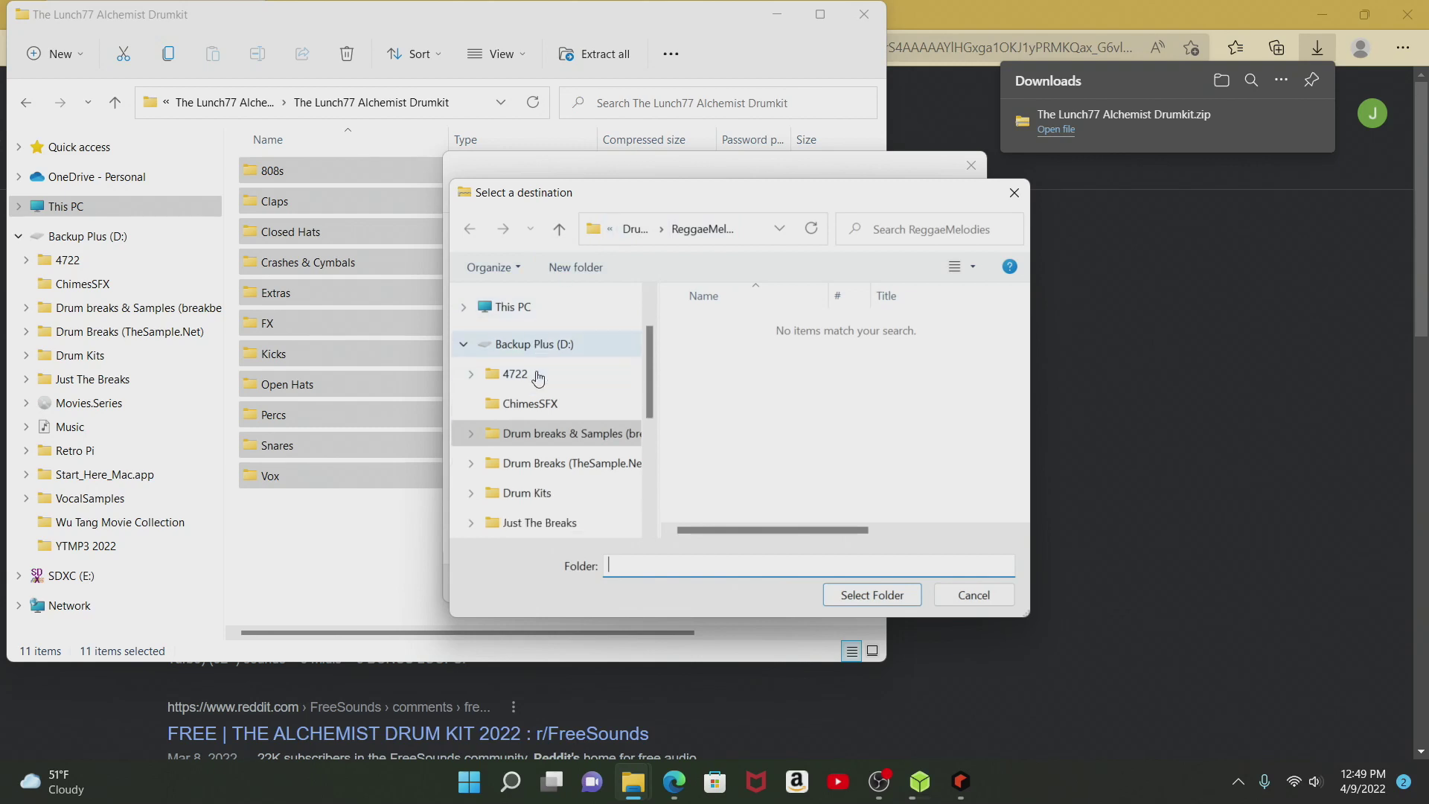
{"action": "scroll", "coordinate": [537, 377], "scroll_direction": "up", "scroll_amount": 2}
{"action": "scroll", "coordinate": [533, 385], "scroll_direction": "down", "scroll_amount": 4}
{"action": "scroll", "coordinate": [541, 403], "scroll_direction": "down", "scroll_amount": 5}
{"action": "scroll", "coordinate": [562, 480], "scroll_direction": "up", "scroll_amount": 4}
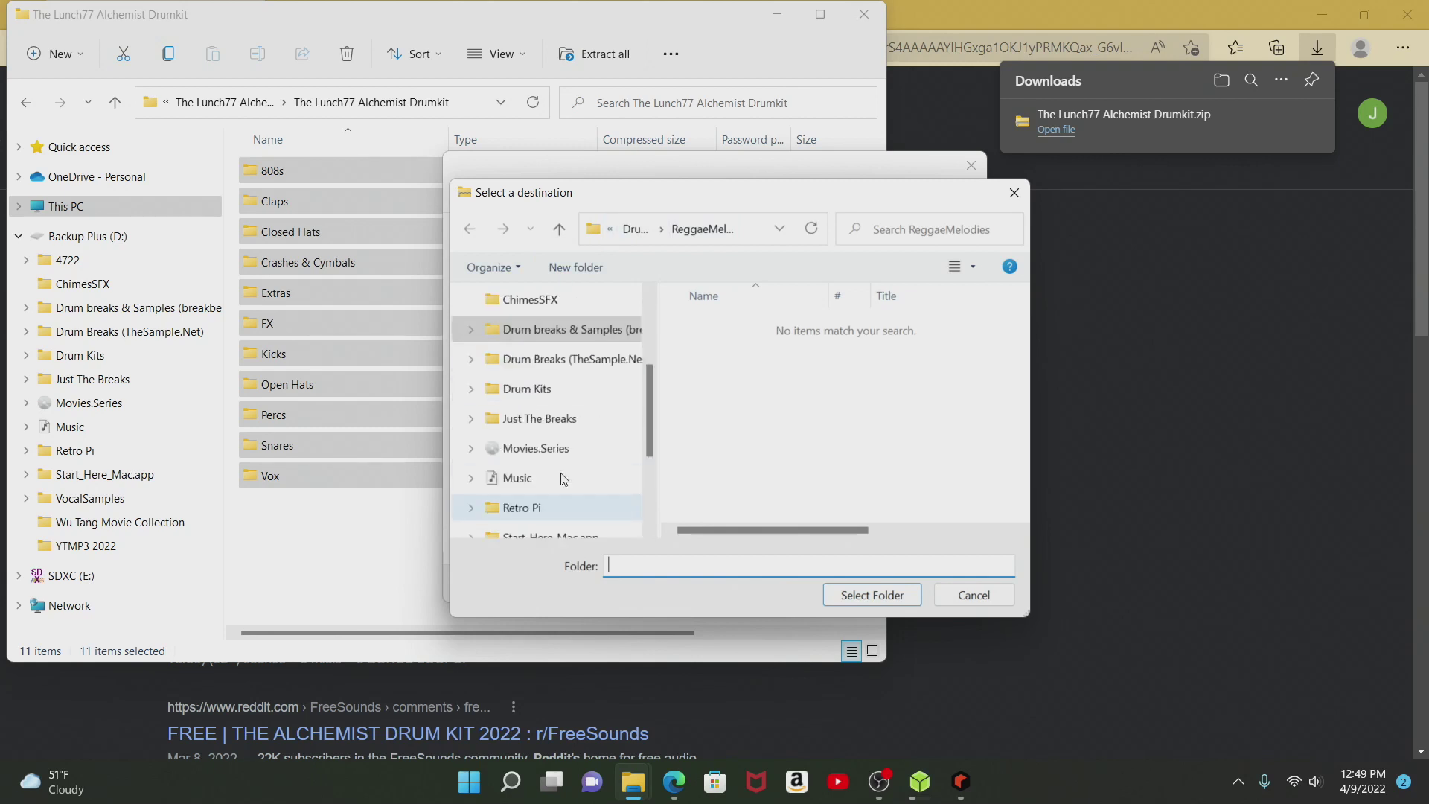
{"action": "scroll", "coordinate": [562, 480], "scroll_direction": "up", "scroll_amount": 4}
{"action": "scroll", "coordinate": [547, 425], "scroll_direction": "up", "scroll_amount": 2}
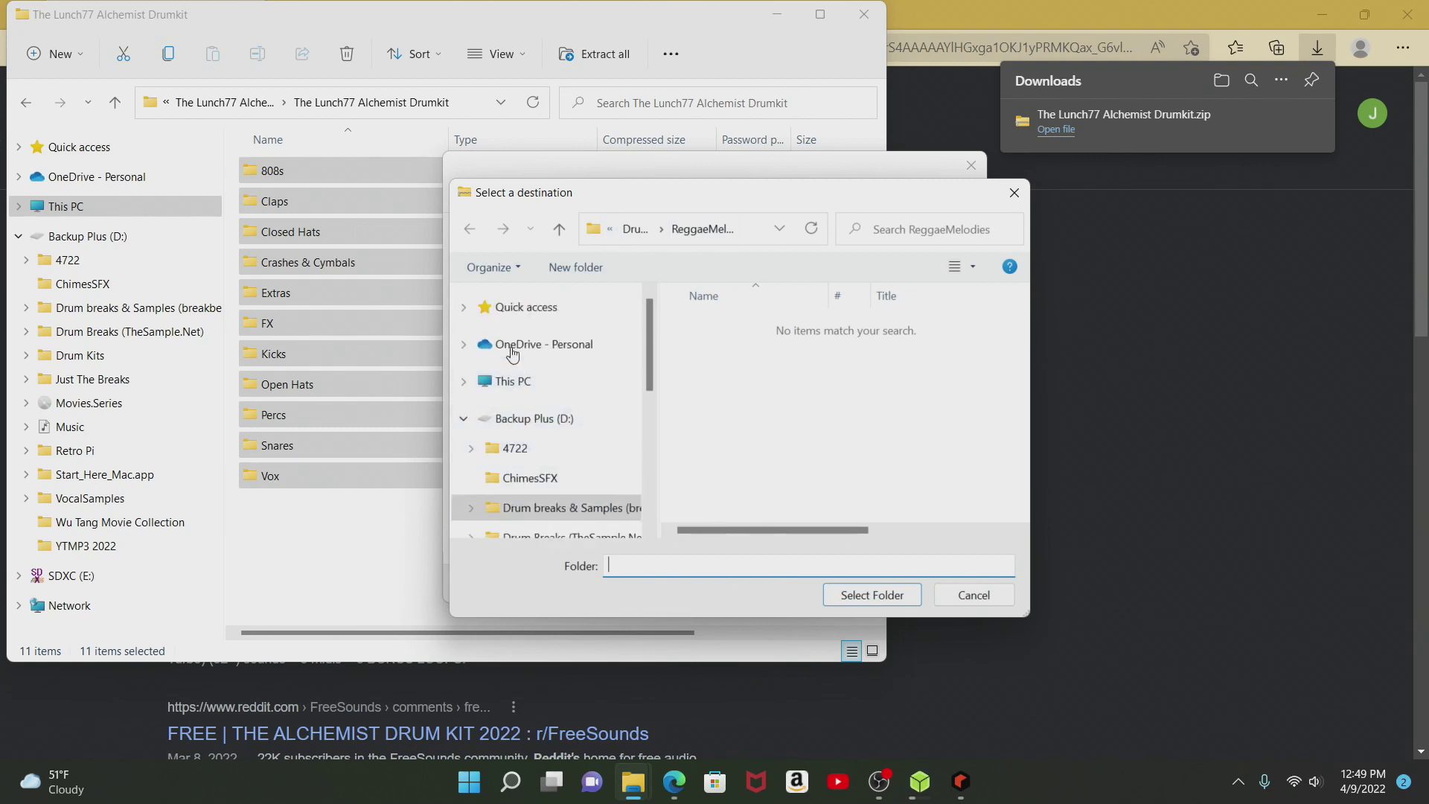
{"action": "left_click", "coordinate": [508, 309]}
{"action": "left_click", "coordinate": [711, 349]}
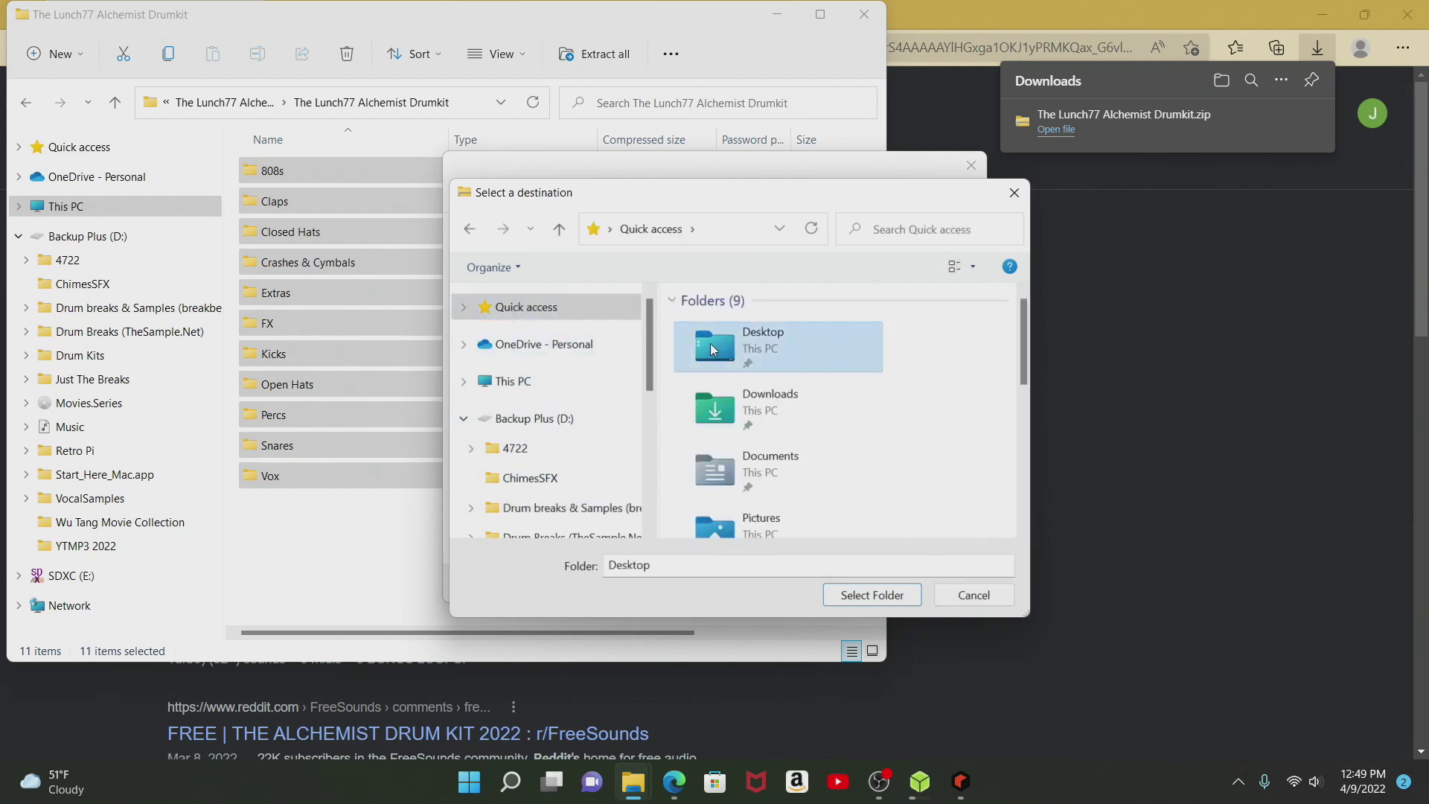
{"action": "double_click", "coordinate": [711, 349]}
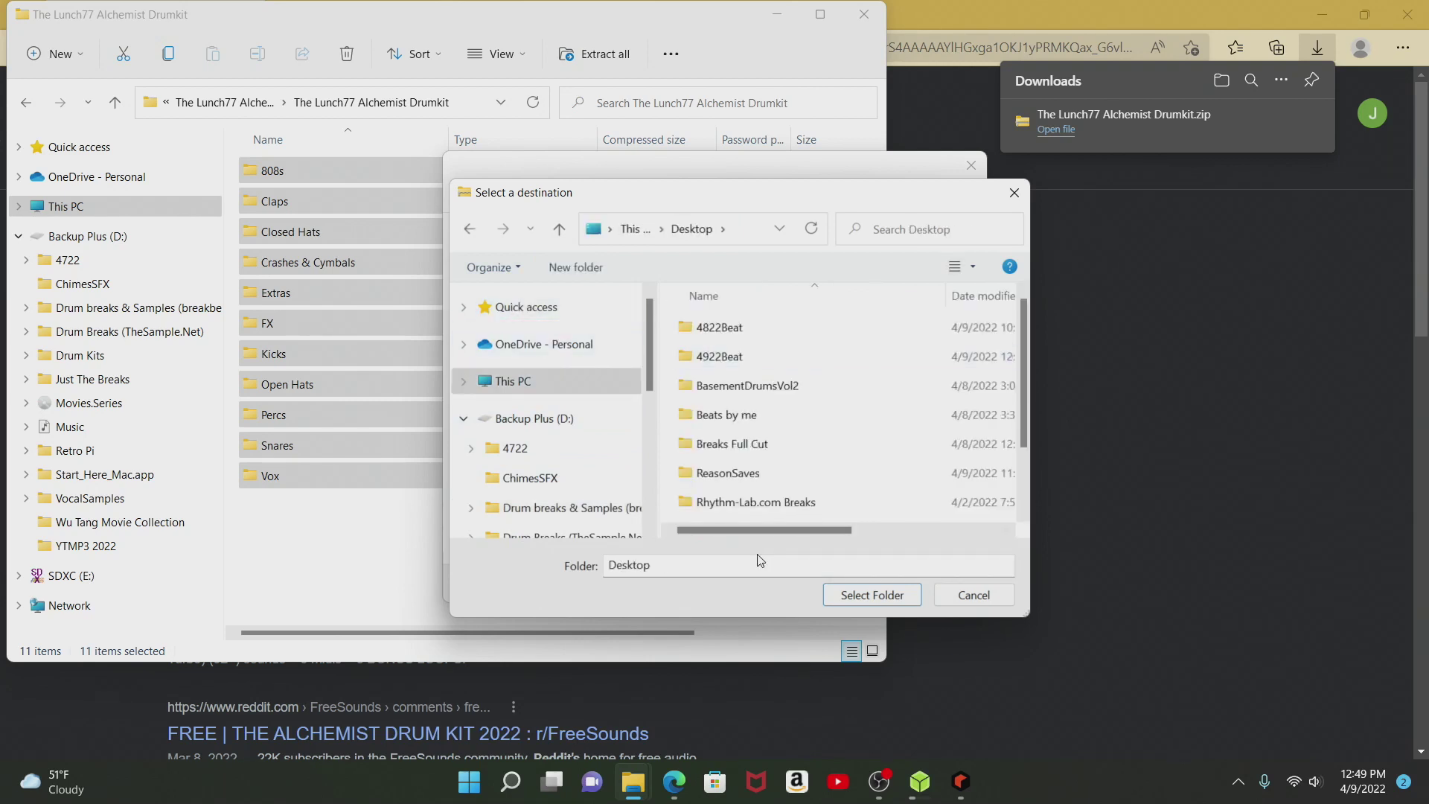
{"action": "left_click", "coordinate": [591, 275]}
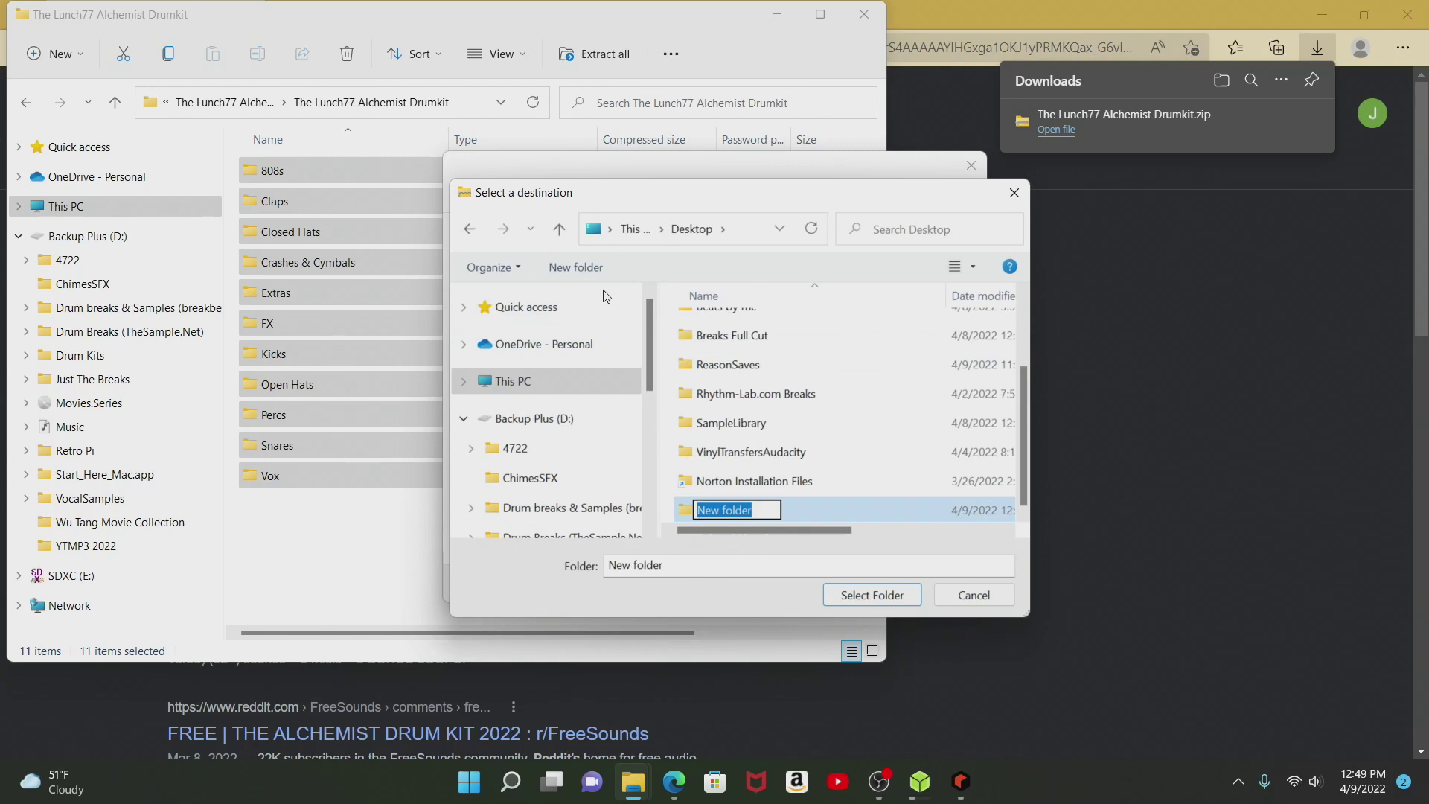
{"action": "type", "text": "AlcKit"}
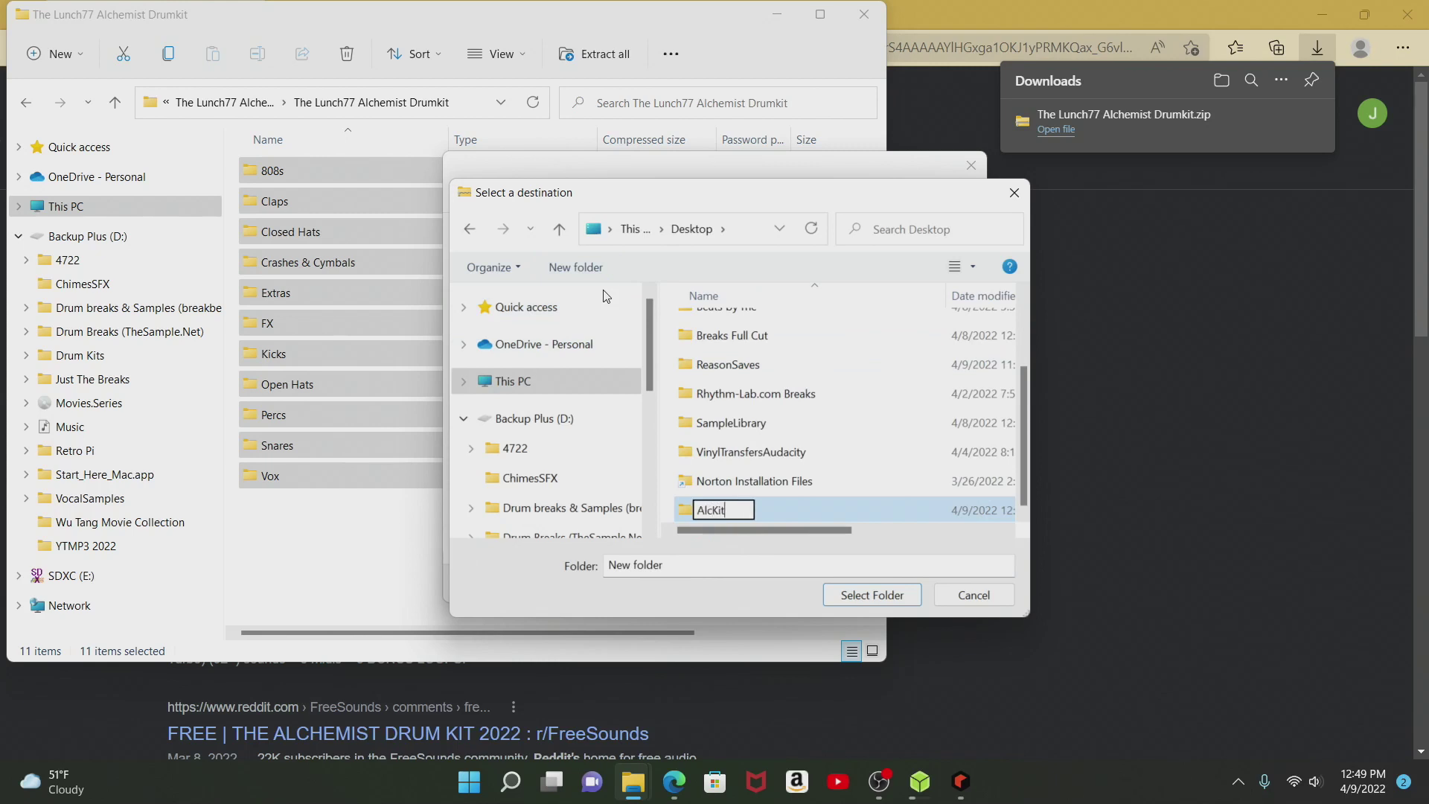
{"action": "left_click", "coordinate": [777, 506]}
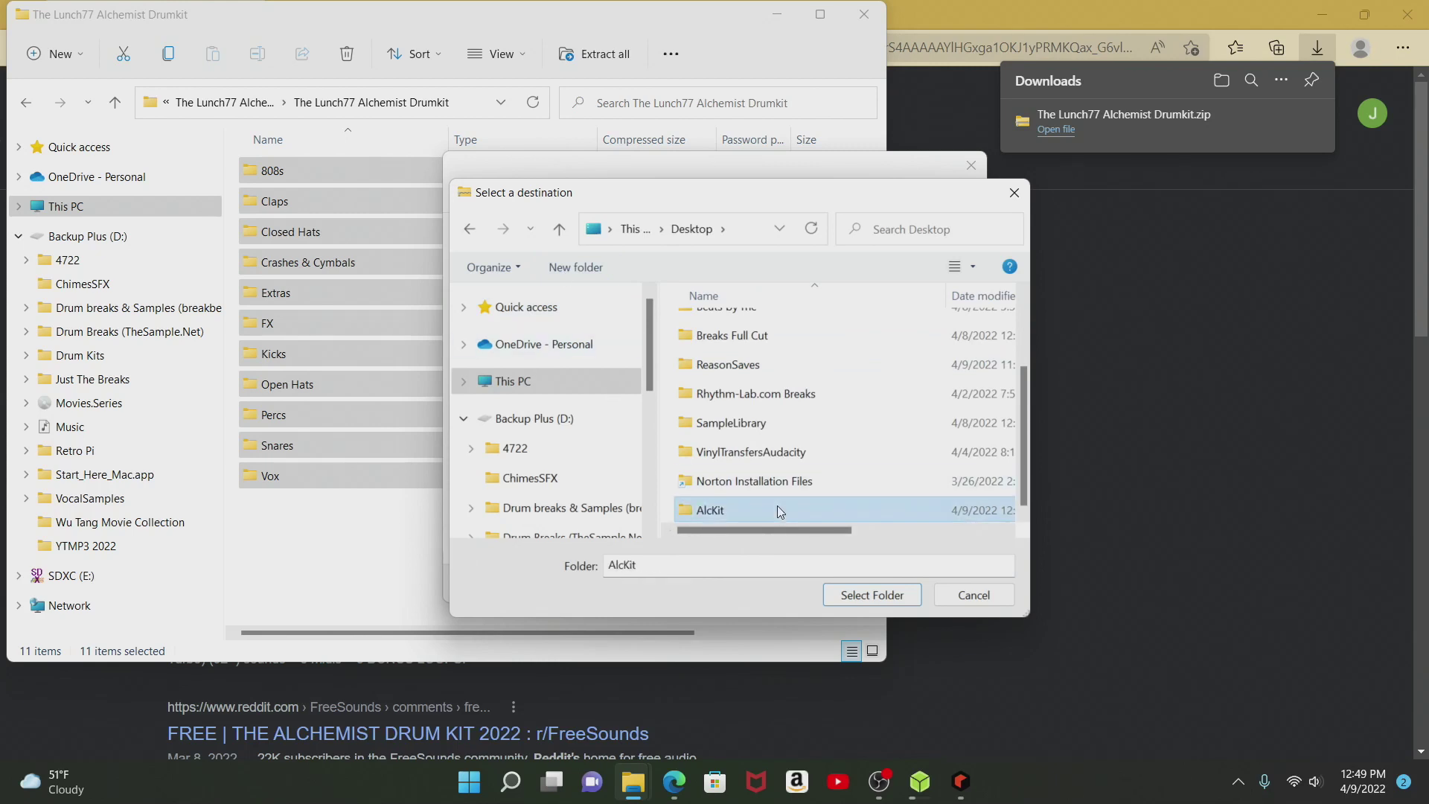
{"action": "left_click", "coordinate": [869, 595]}
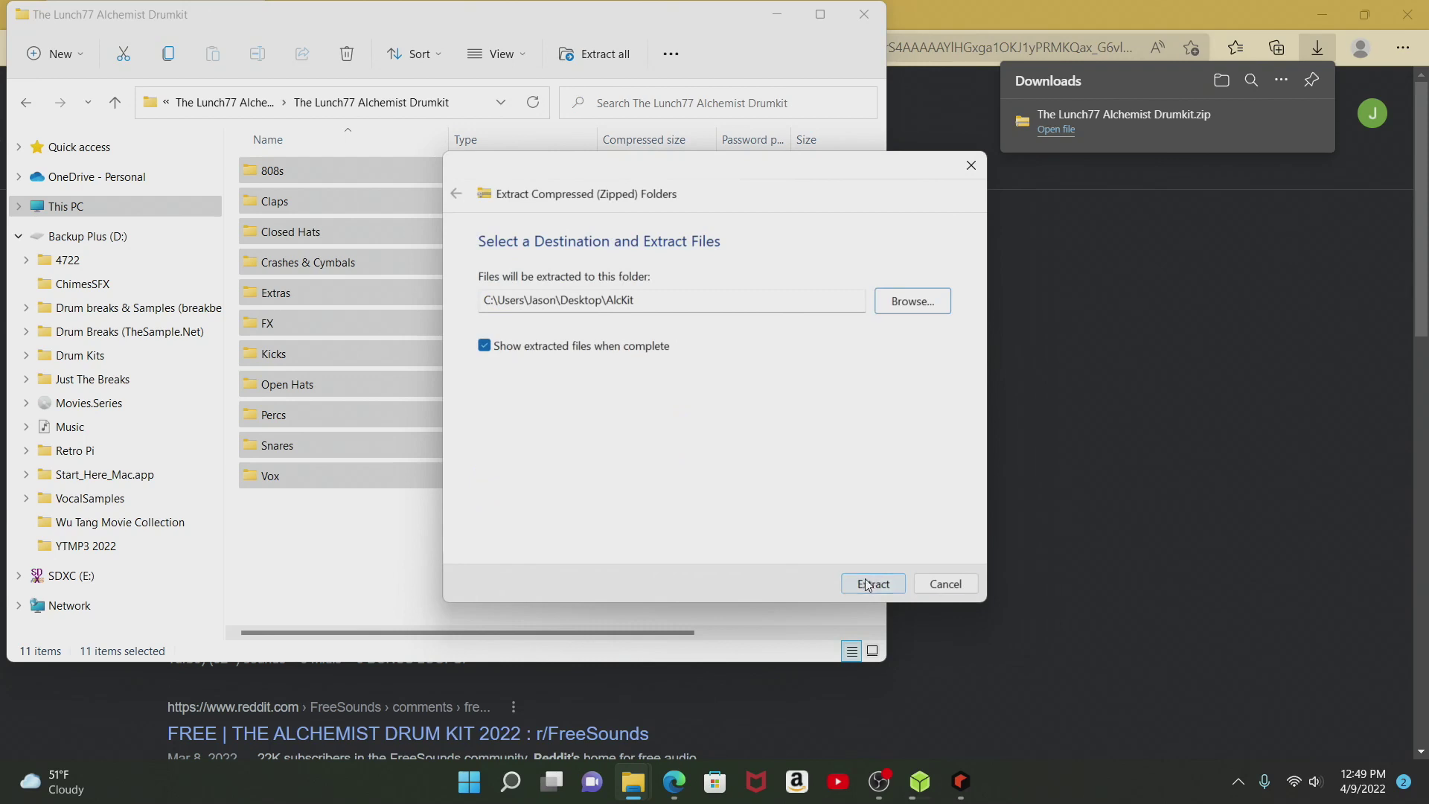
- Extract the kit into AlcKit, minimize Explorer, Edge and OBS, and reposition the progress dialog
{"action": "left_click", "coordinate": [869, 584]}
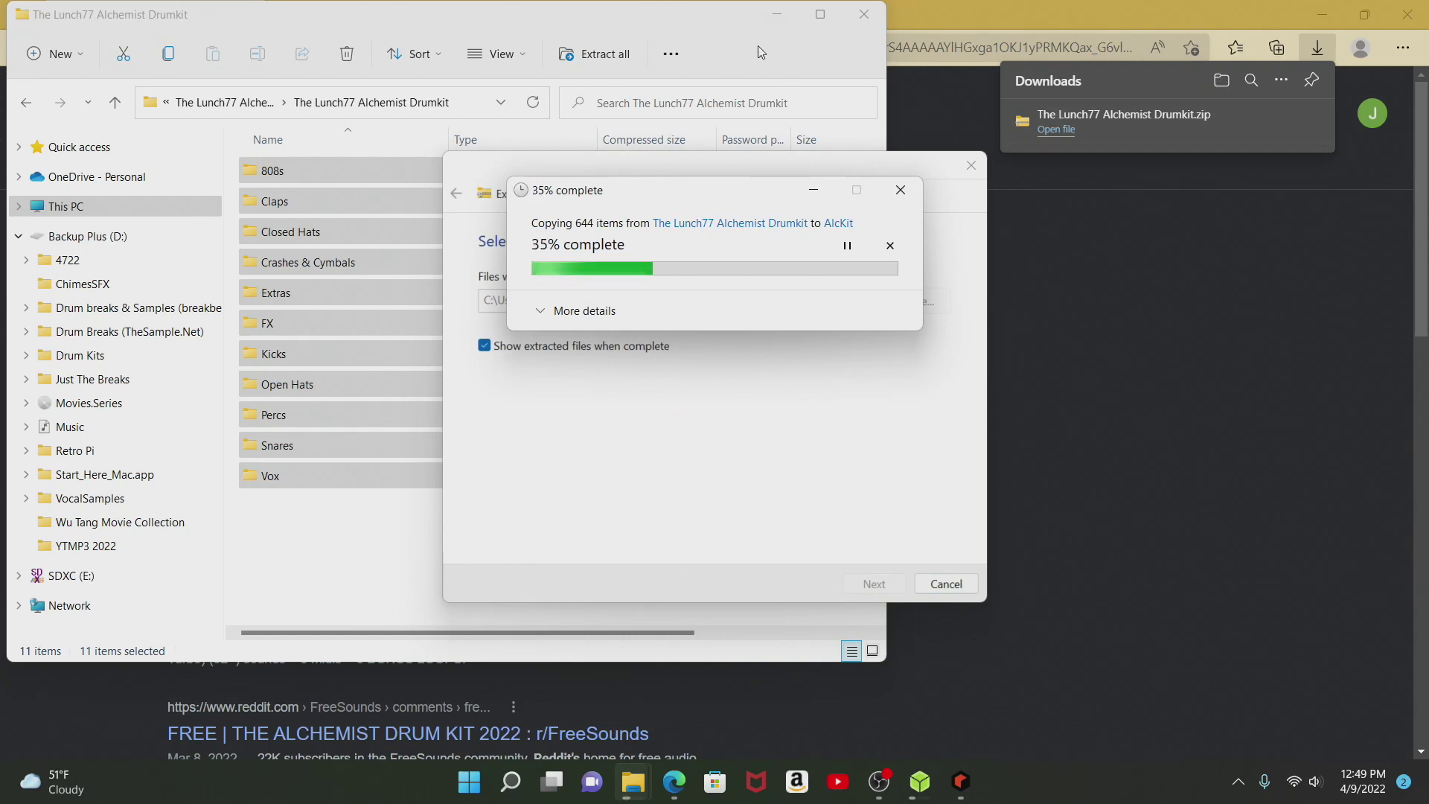
{"action": "left_click", "coordinate": [781, 14]}
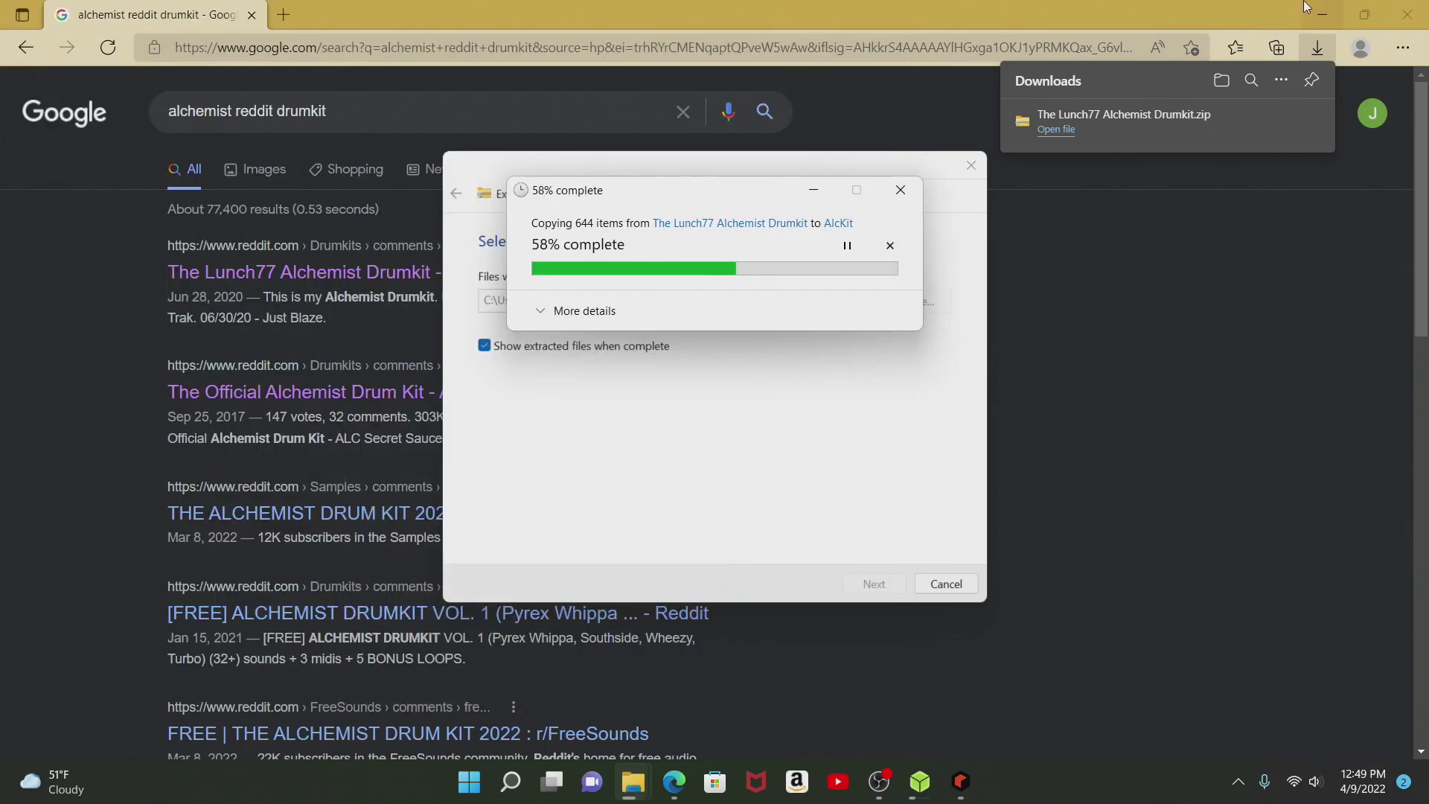
{"action": "left_click", "coordinate": [1321, 15]}
{"action": "left_click", "coordinate": [1323, 12]}
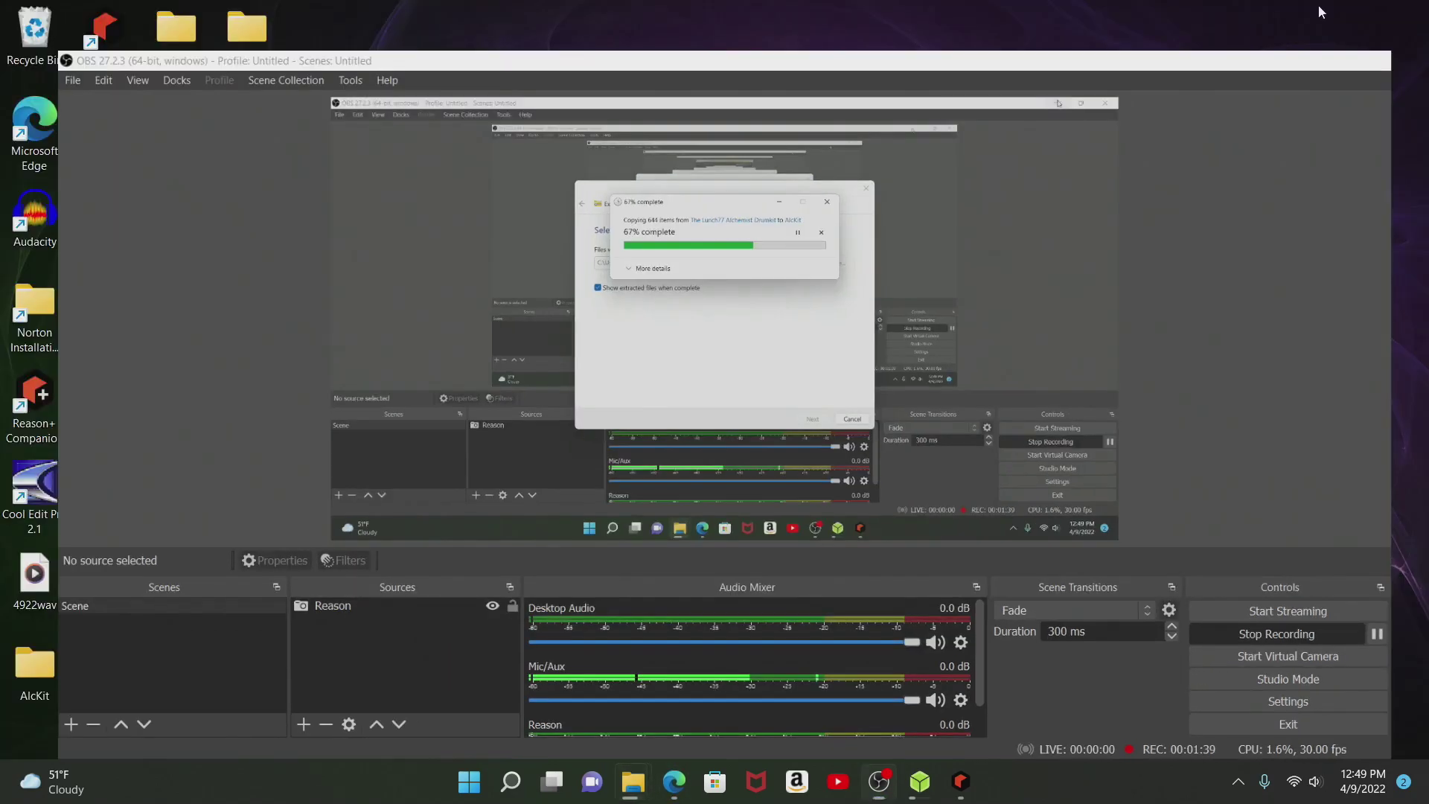
{"action": "left_click_drag", "start_coordinate": [522, 115], "coordinate": [516, 75]}
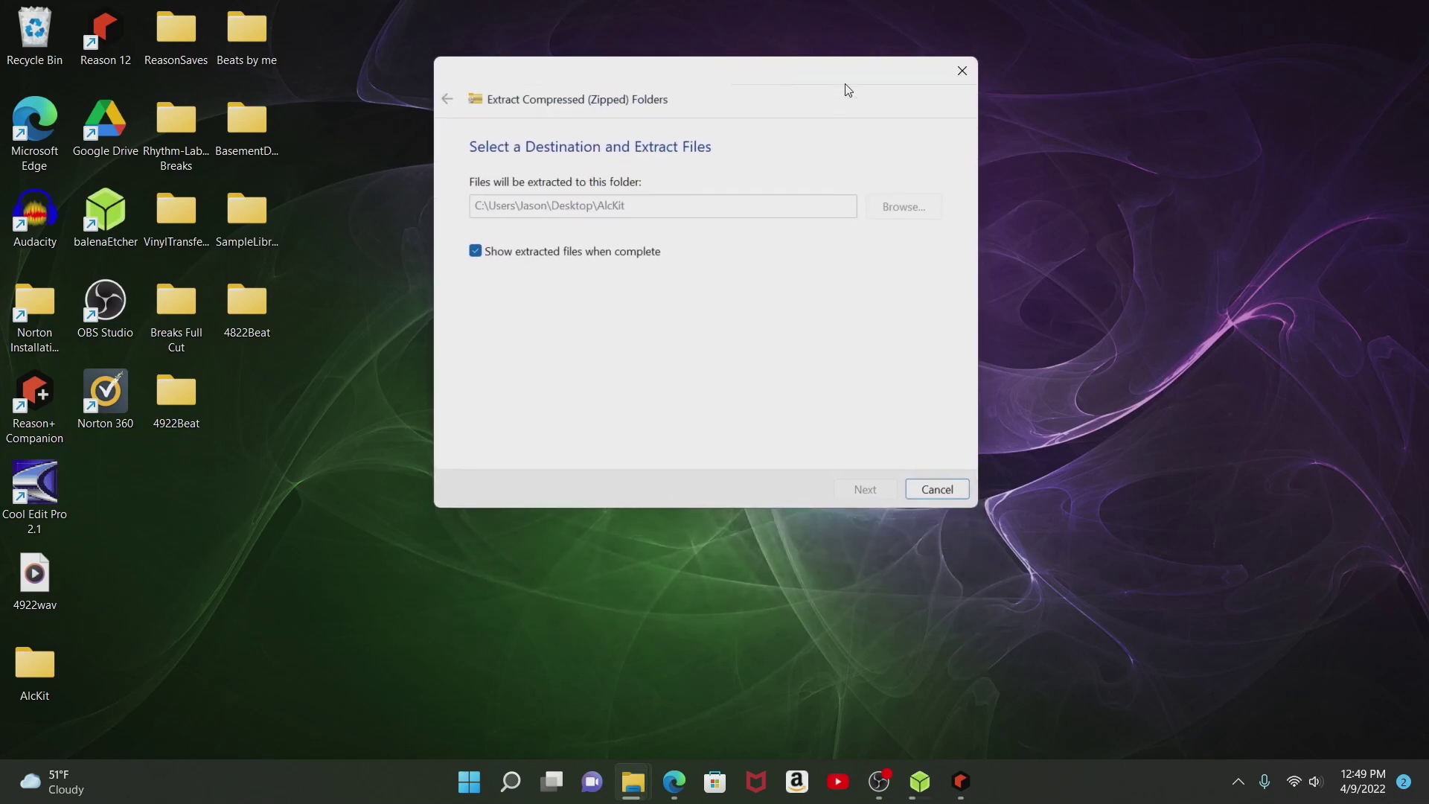
{"action": "left_click_drag", "start_coordinate": [847, 89], "coordinate": [943, 383]}
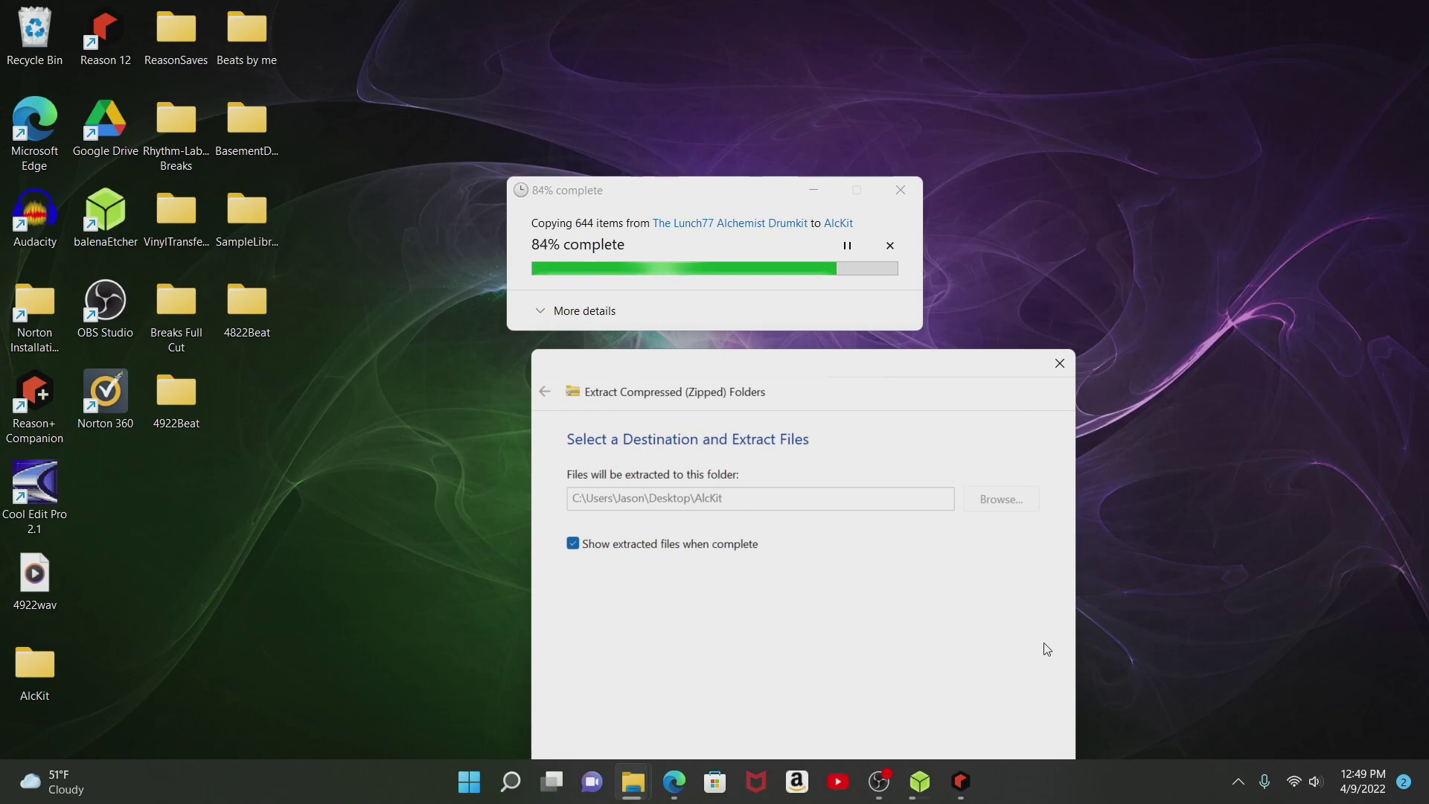
- Bring up Reason, minimize it, then check the AlcKit folder window and close it
{"action": "left_click", "coordinate": [967, 787]}
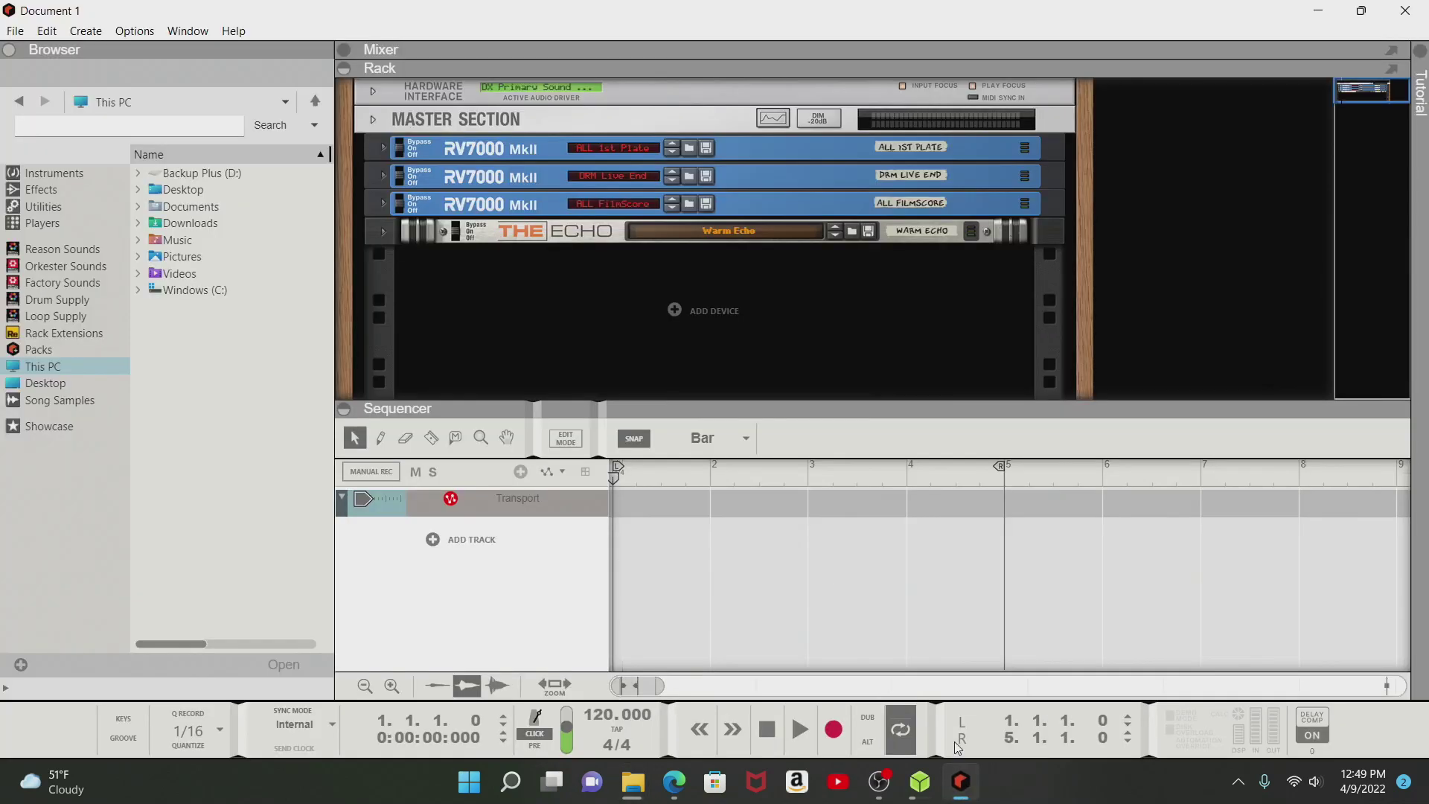
{"action": "left_click", "coordinate": [1319, 14]}
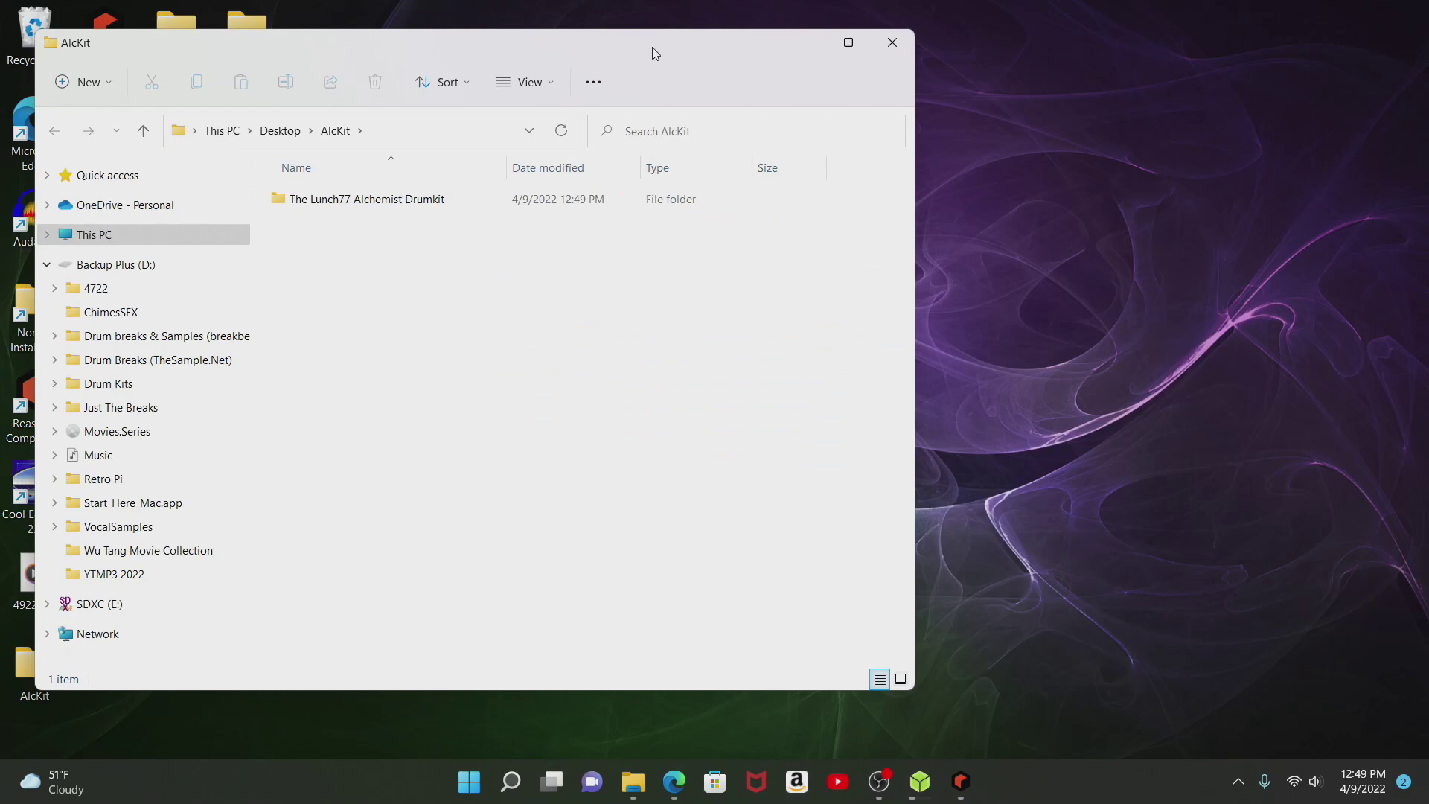
{"action": "left_click_drag", "start_coordinate": [654, 53], "coordinate": [906, 39]}
{"action": "left_click", "coordinate": [1145, 30]}
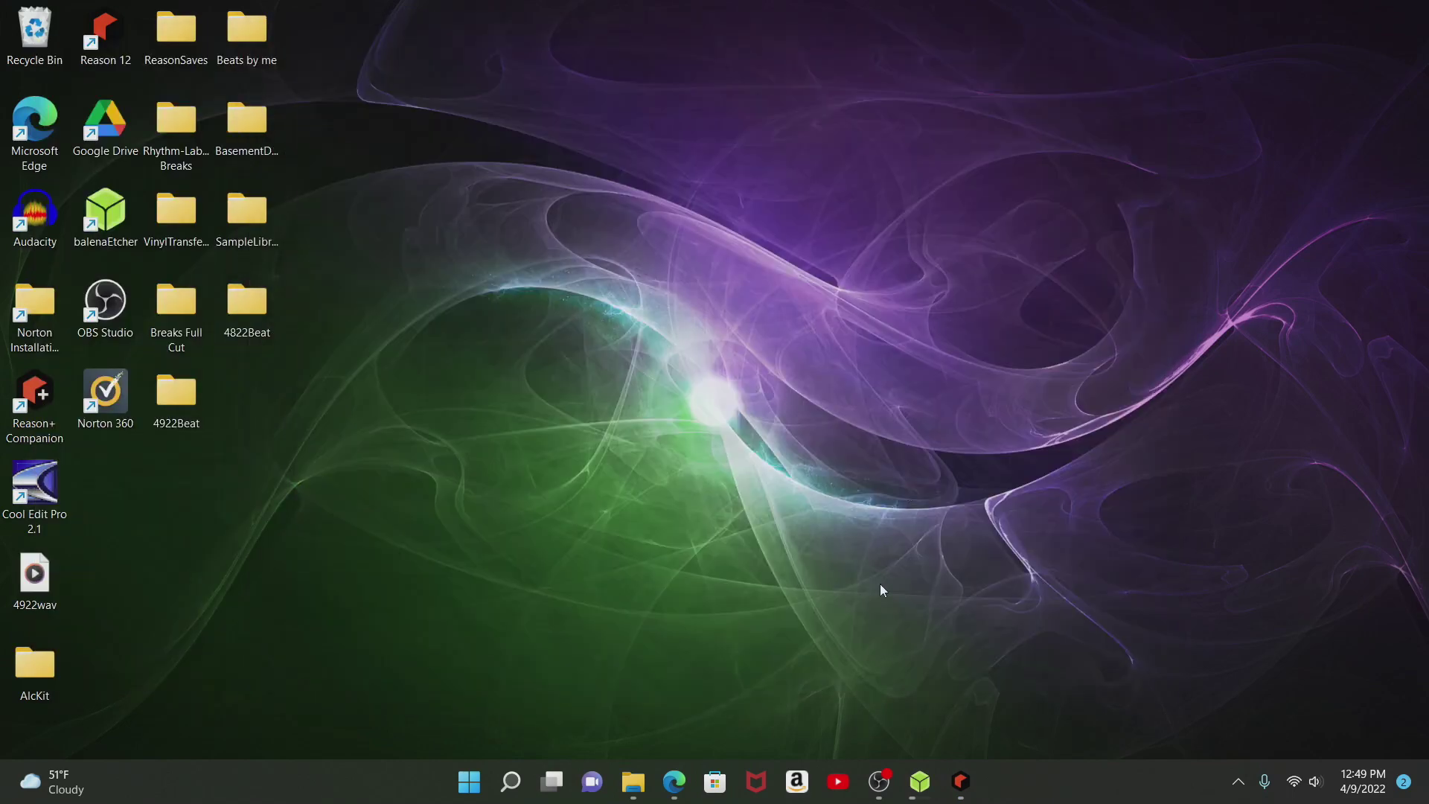
{"action": "left_click", "coordinate": [961, 783]}
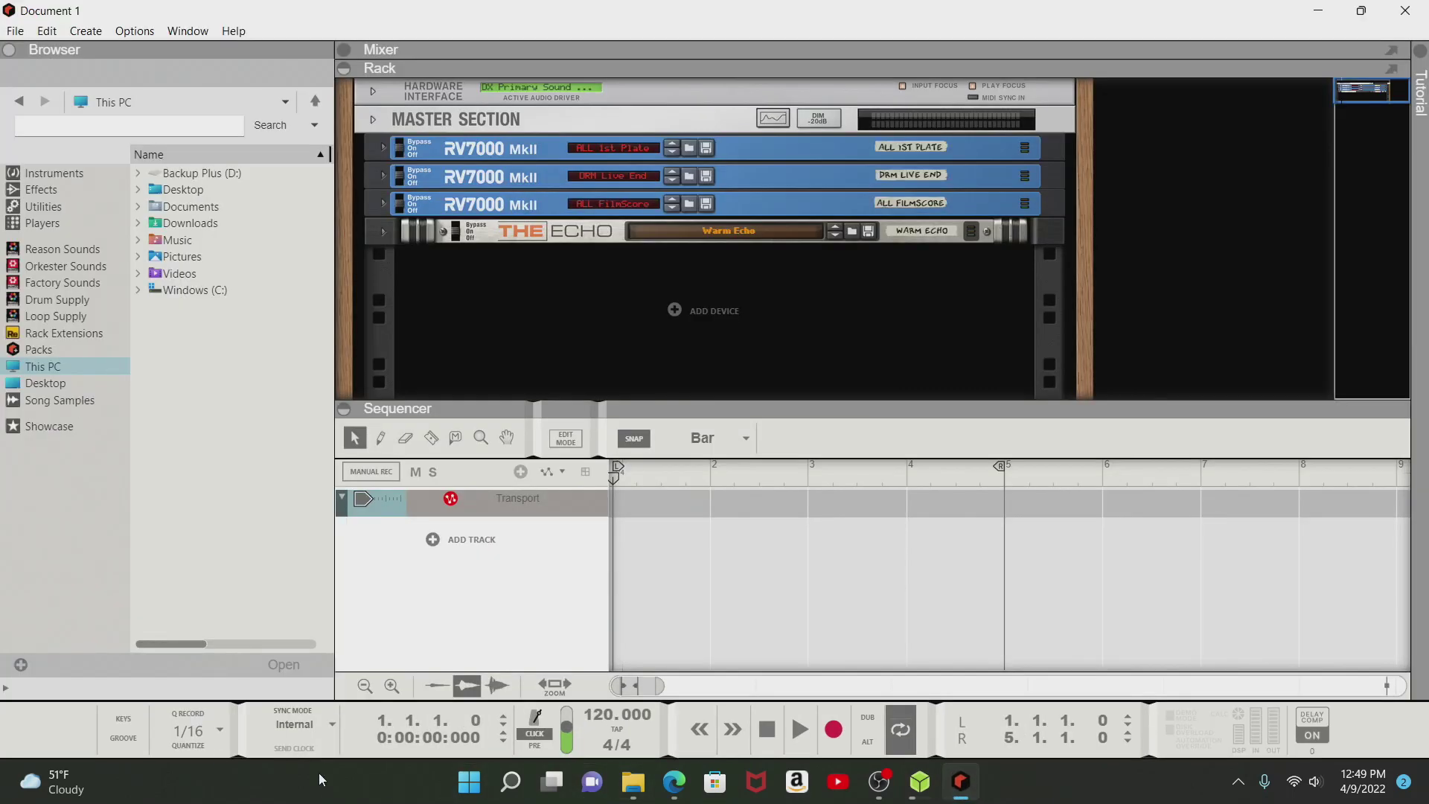
{"action": "left_click", "coordinate": [96, 178]}
{"action": "key", "text": "Down"}
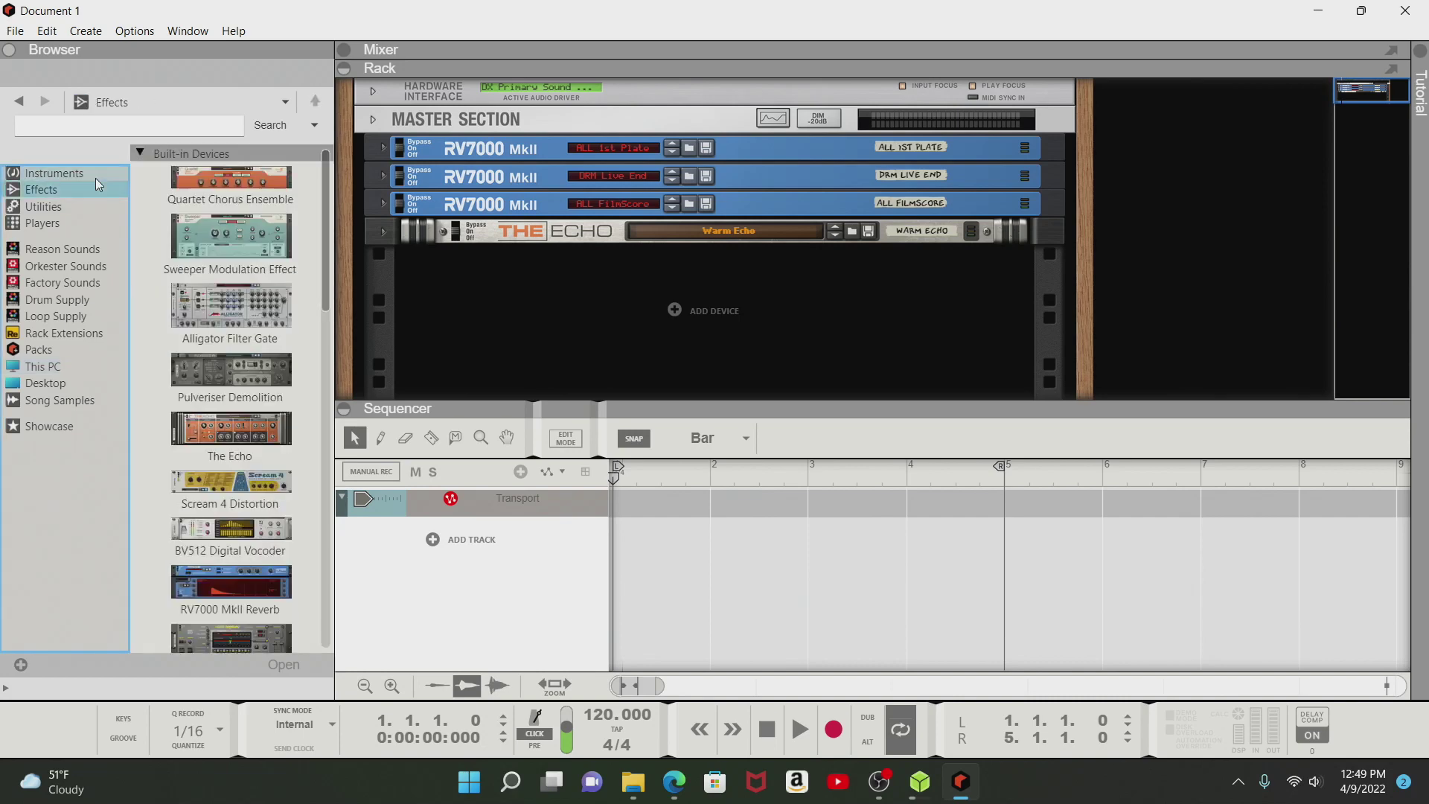
{"action": "key", "text": "Down"}
{"action": "key", "text": "Down"}
{"action": "key", "text": "Down"}
{"action": "key", "text": "Down"}
{"action": "key", "text": "Down"}
{"action": "key", "text": "Down"}
{"action": "key", "text": "Down"}
{"action": "key", "text": "Down"}
{"action": "key", "text": "Down"}
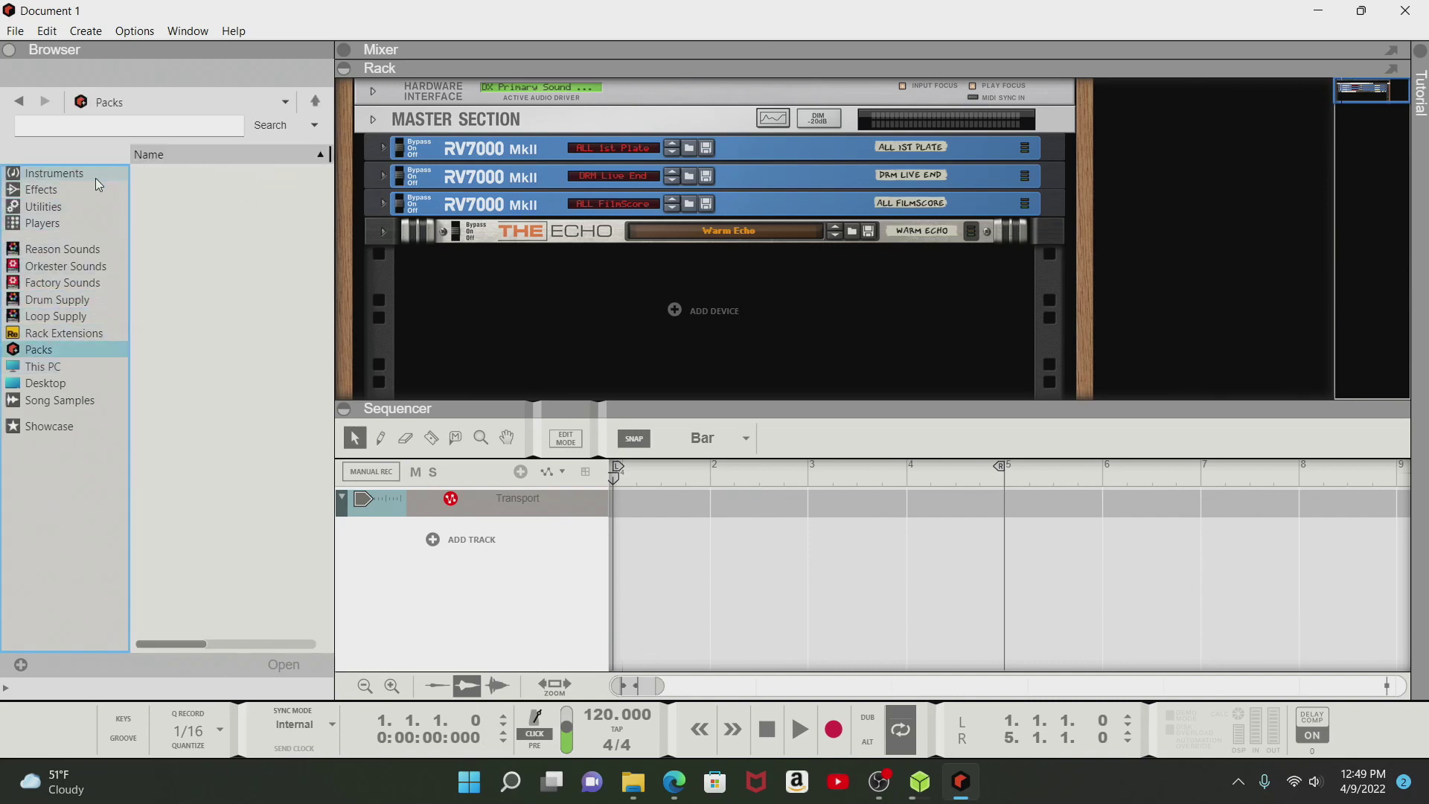
{"action": "key", "text": "Down"}
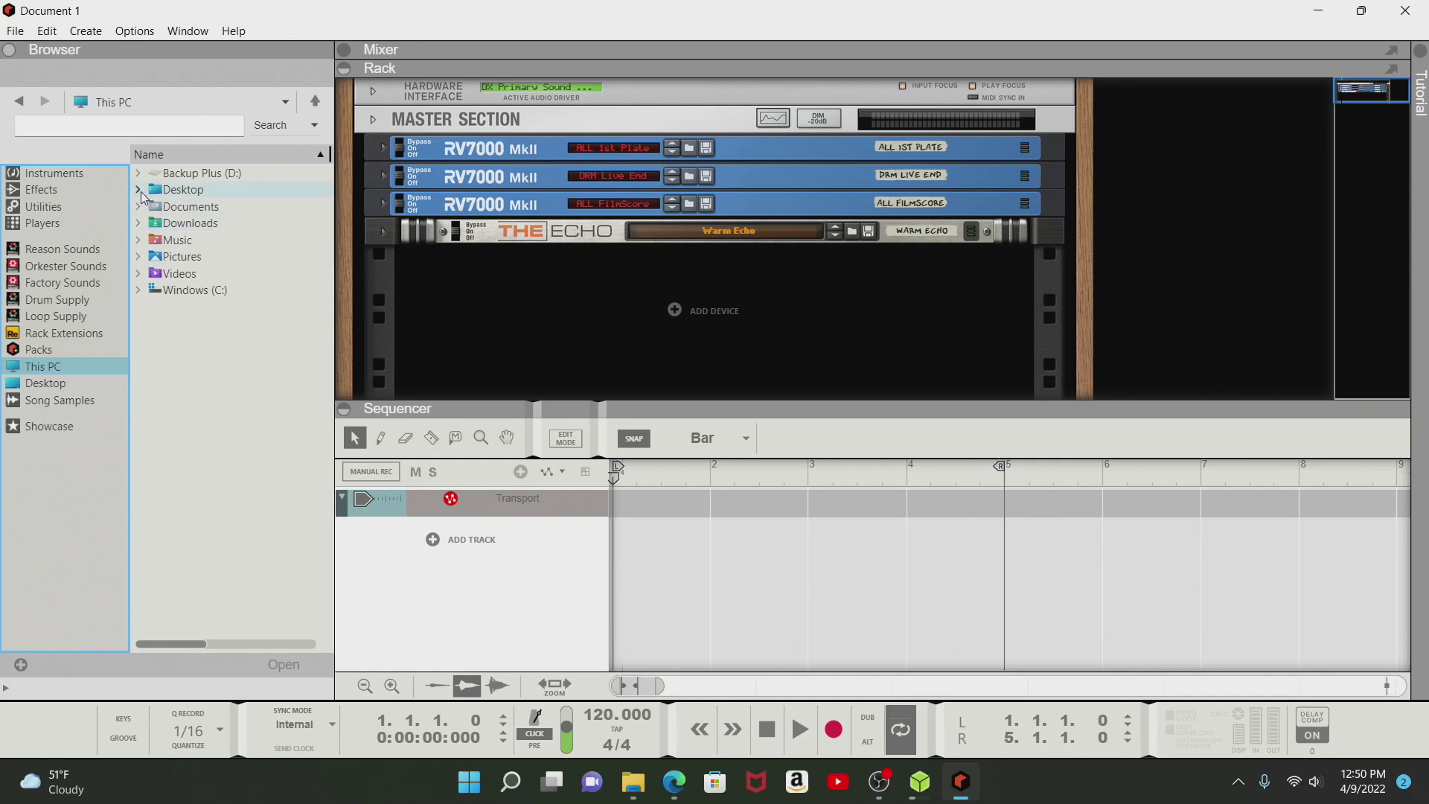
- In Reason's browser, expand Desktop, AlcKit and the Lunch77 Alchemist Drumkit folder
{"action": "double_click", "coordinate": [168, 191]}
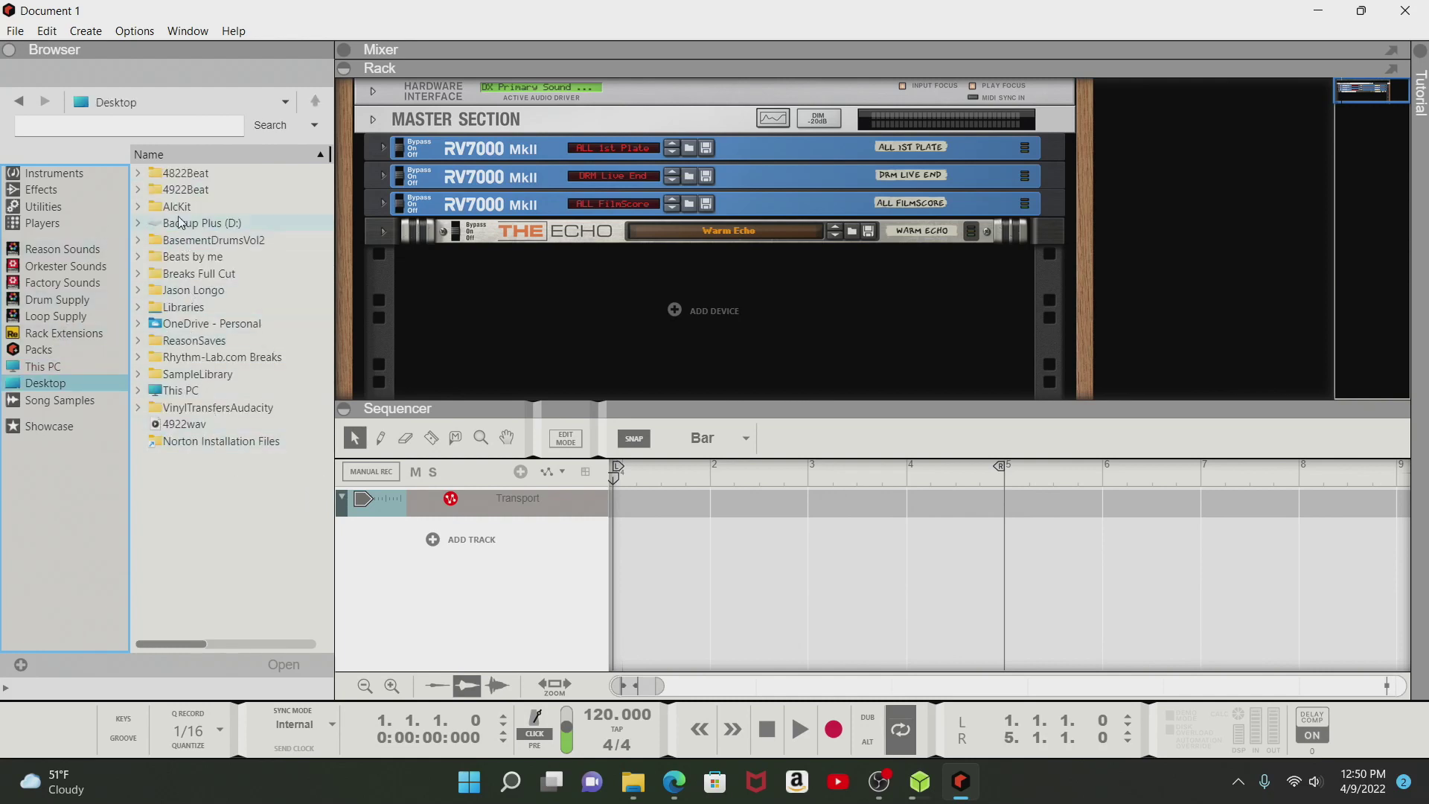
{"action": "left_click", "coordinate": [139, 208]}
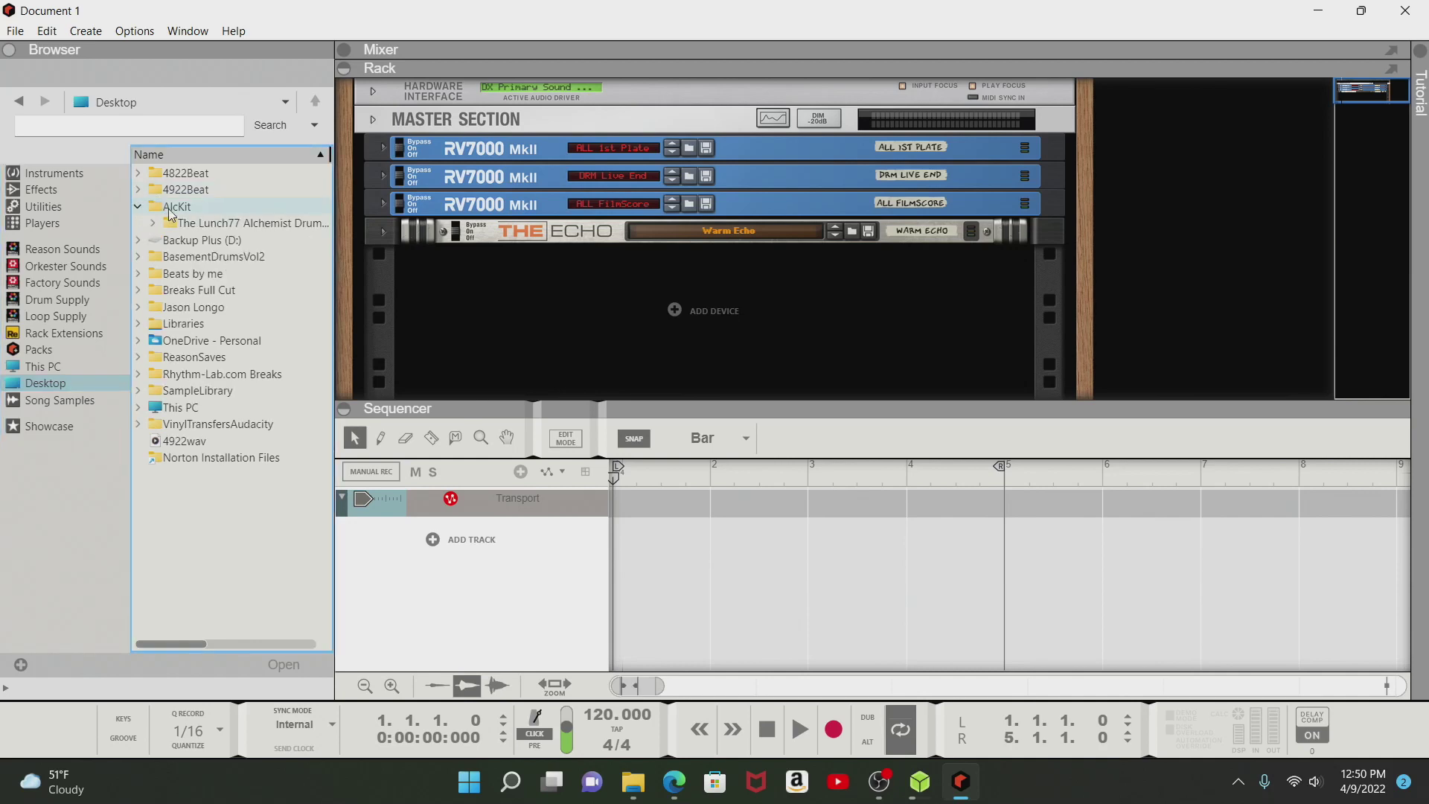
{"action": "left_click", "coordinate": [154, 224]}
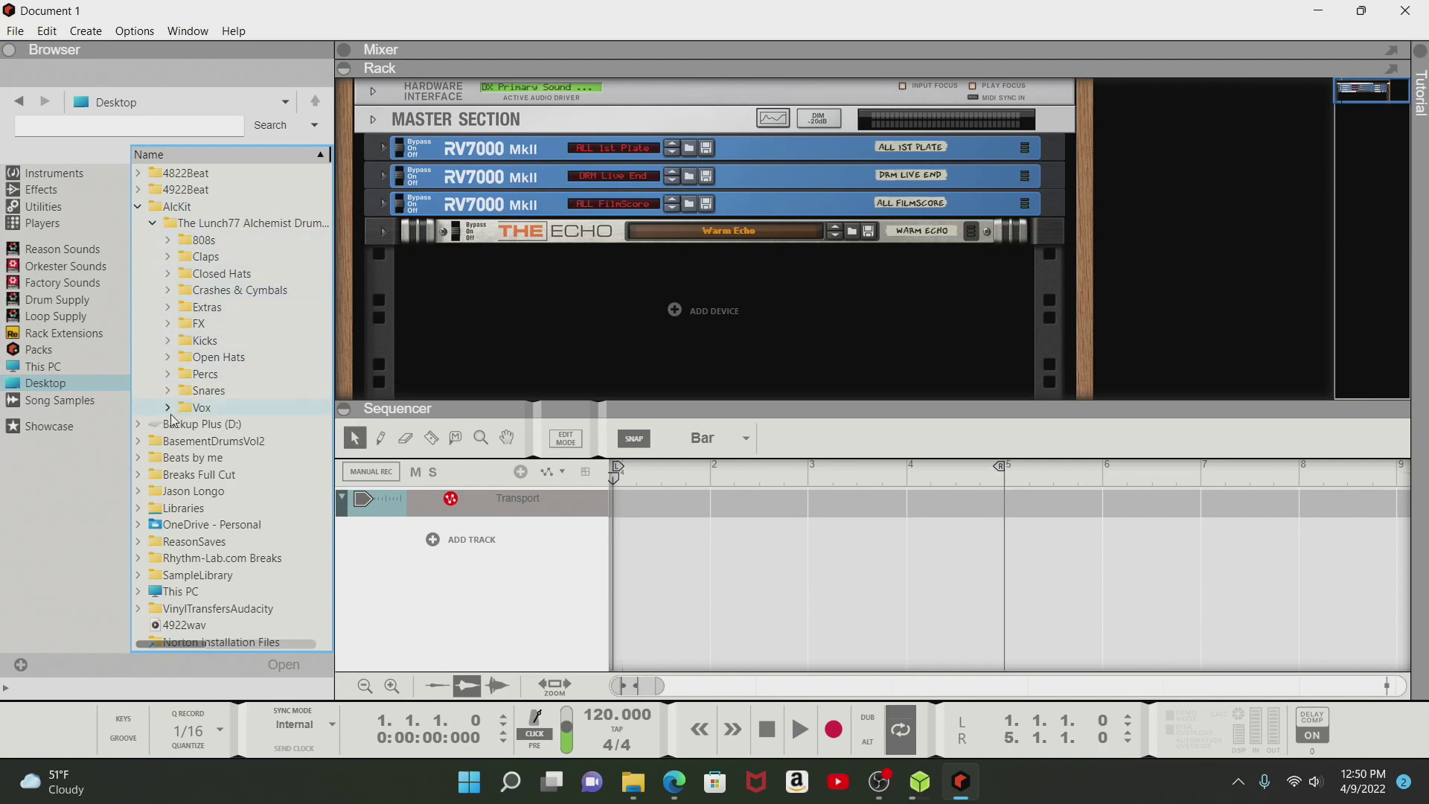
- Open the Kicks folder, audition a few kick samples, then collapse it
{"action": "left_click", "coordinate": [168, 341]}
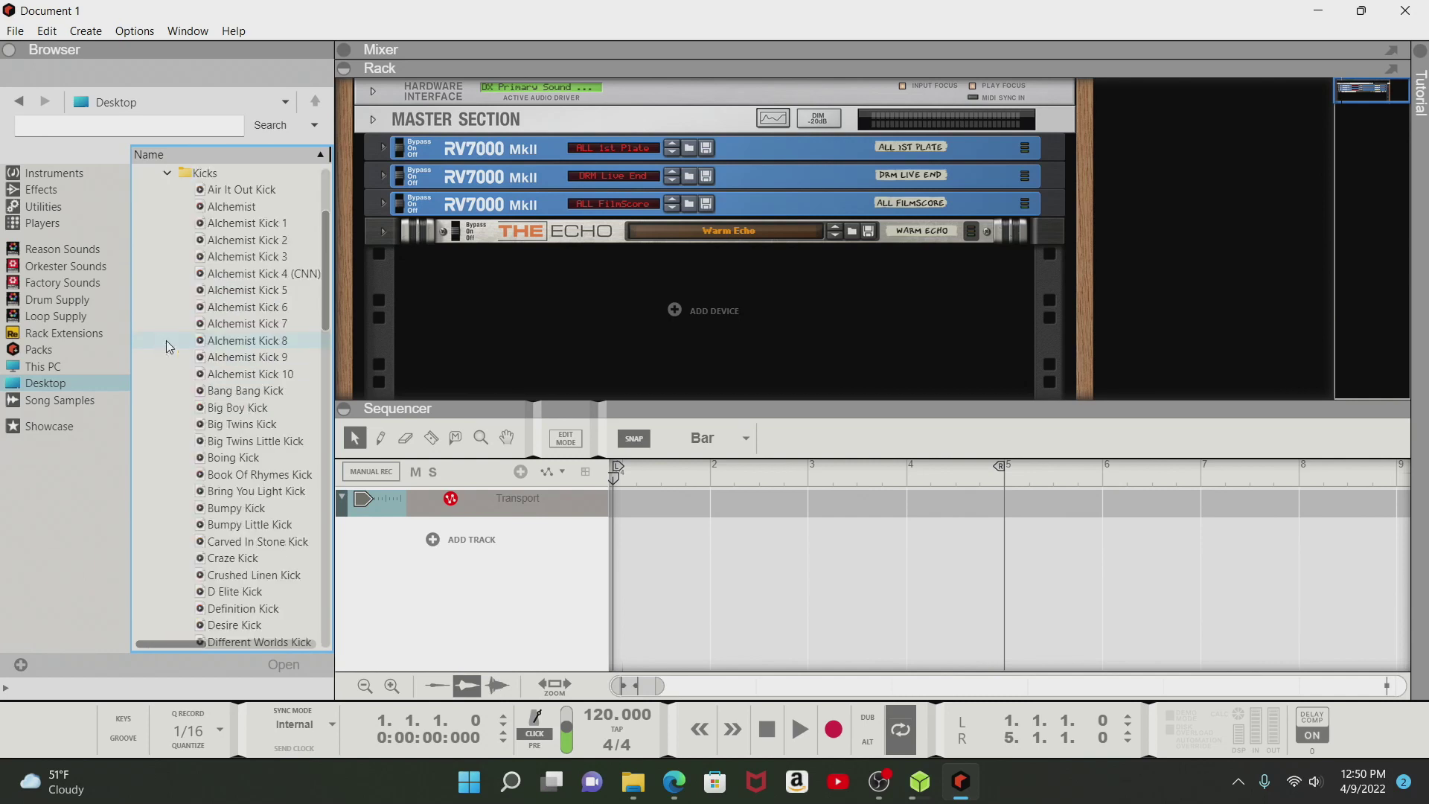
{"action": "left_click", "coordinate": [250, 197]}
{"action": "key", "text": "Down"}
{"action": "key", "text": "Down"}
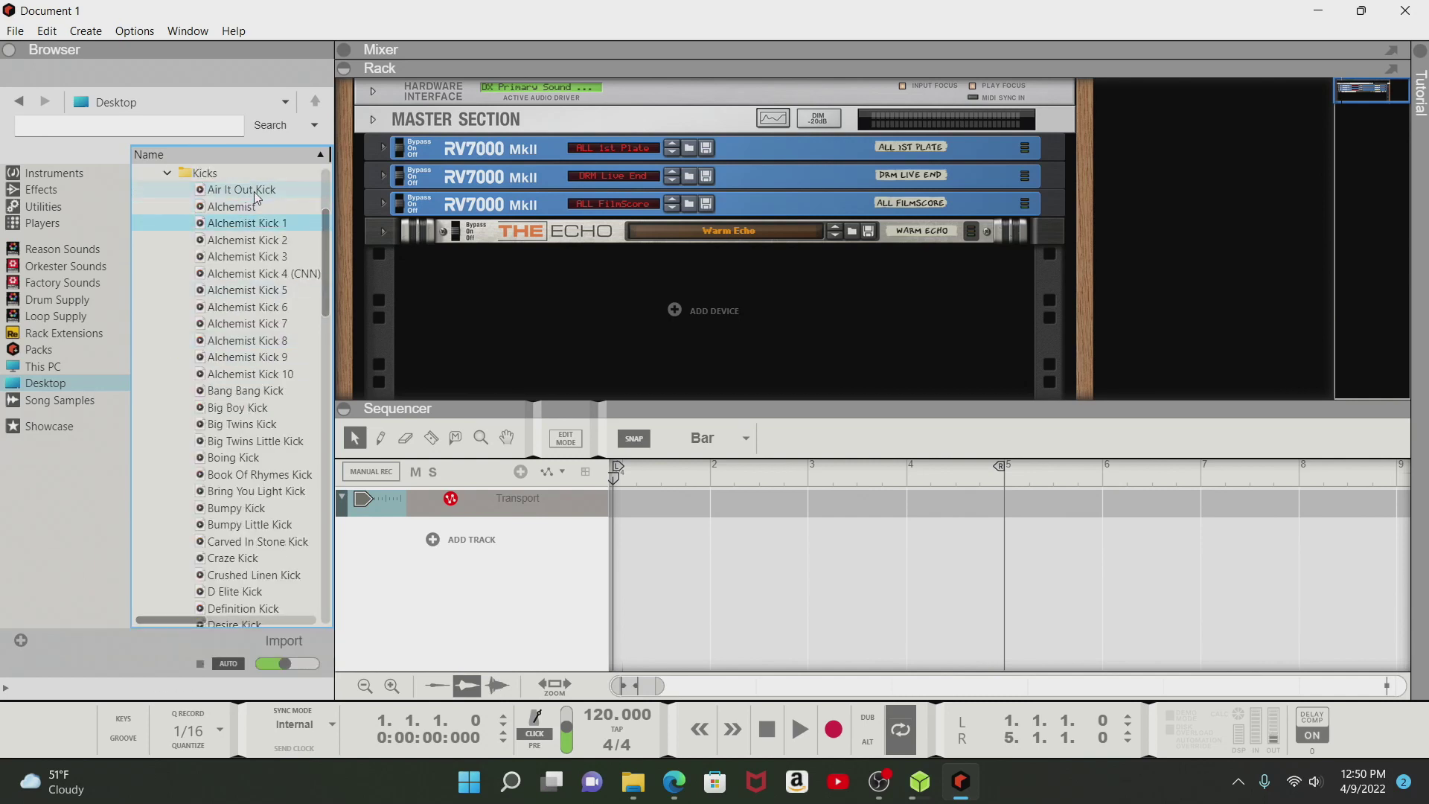
{"action": "key", "text": "Down"}
{"action": "key", "text": "Down"}
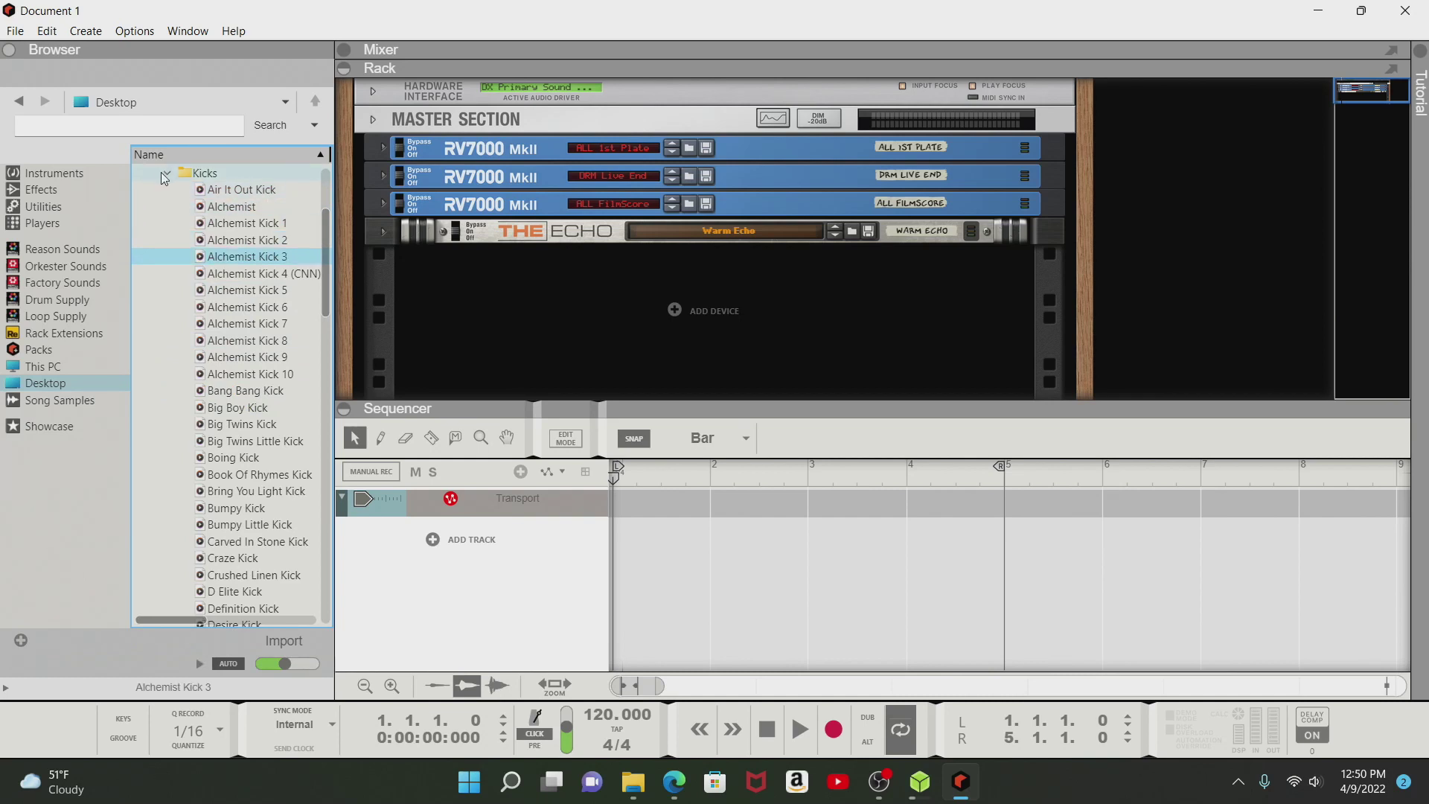
{"action": "left_click", "coordinate": [165, 176]}
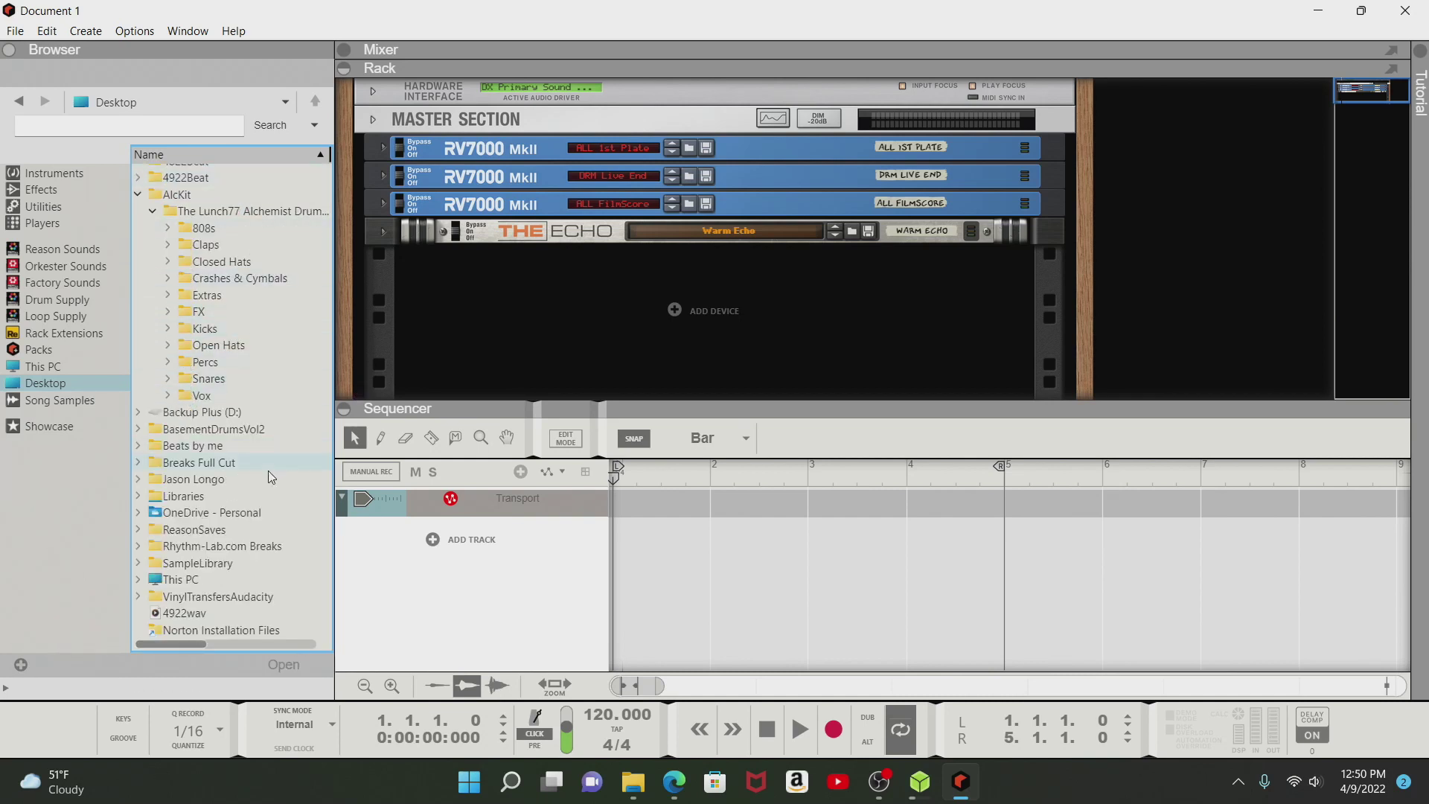